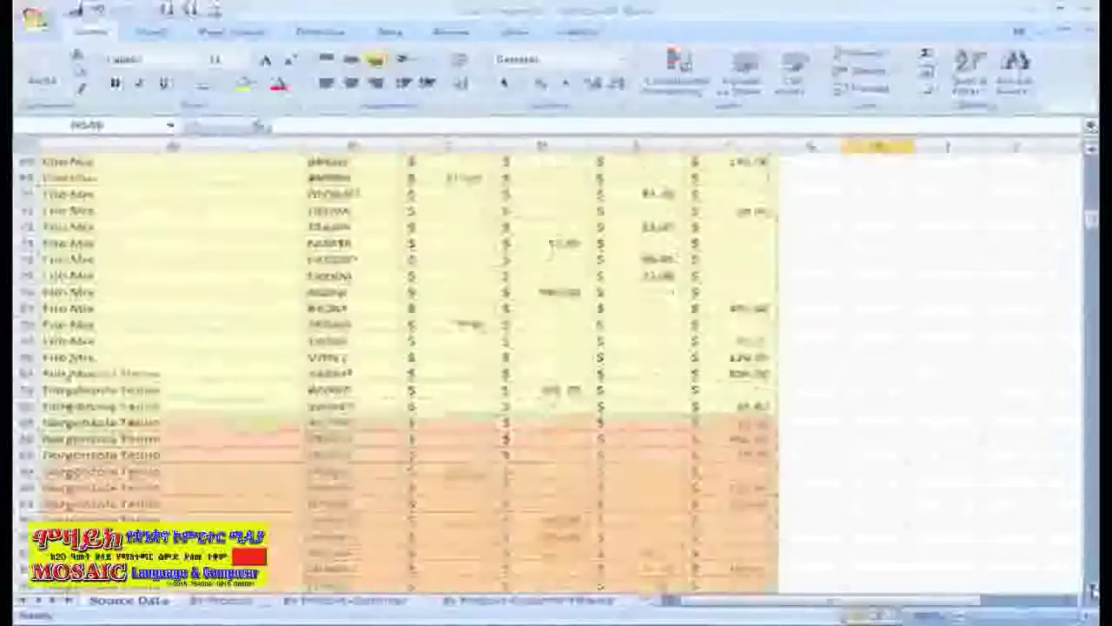
drag(1093, 592, 1093, 591)
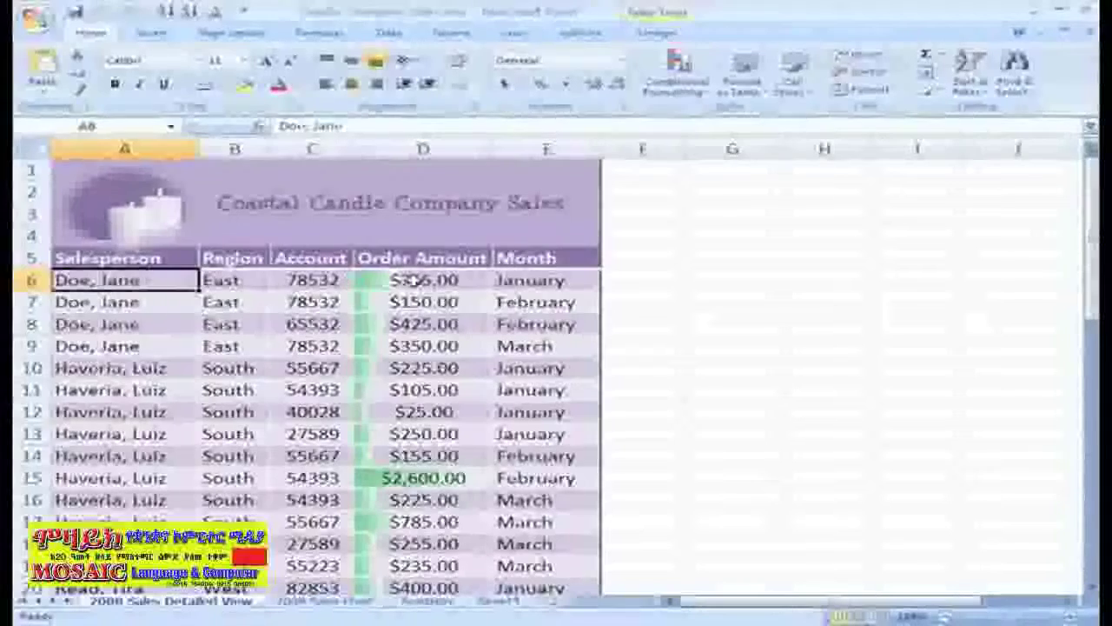
Create a PivotTable on a new worksheet from the Coastal Candle Company sales table, Table1
click(459, 280)
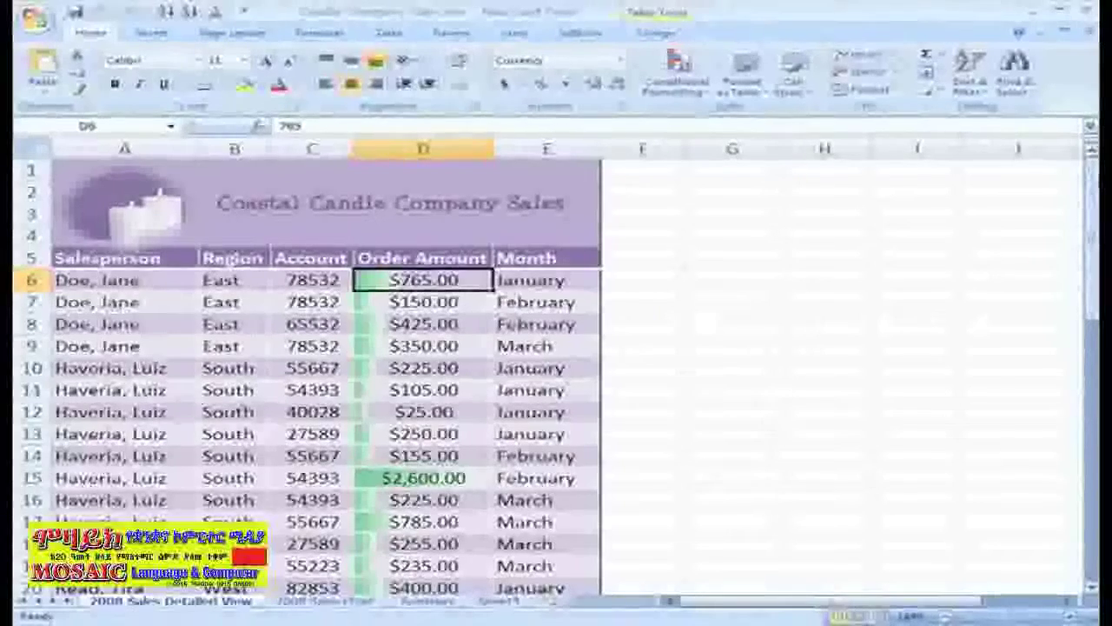
click(147, 33)
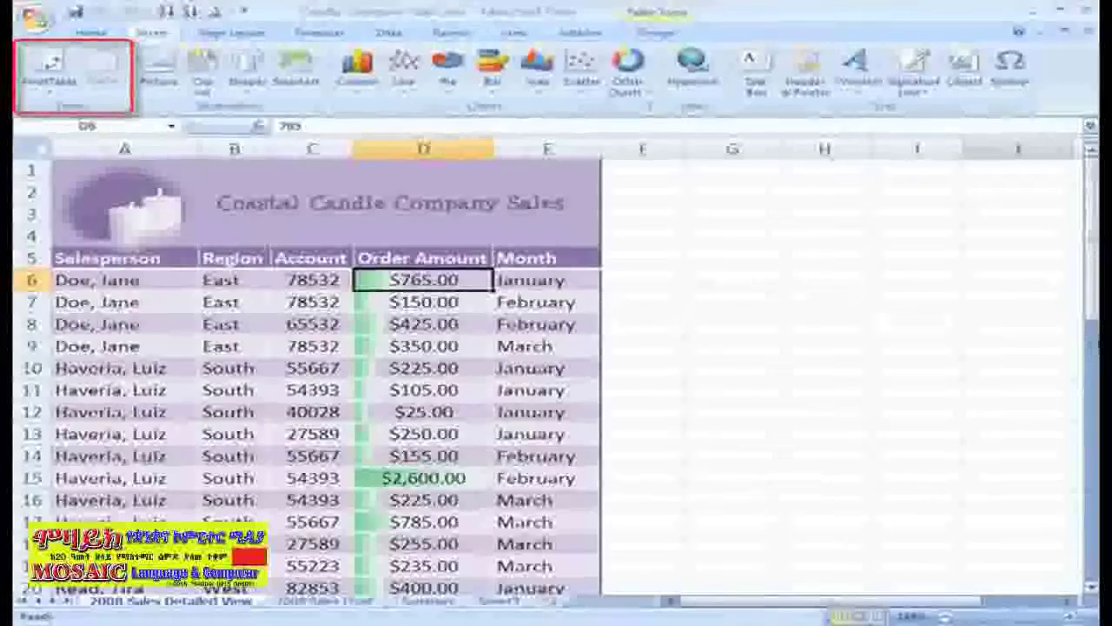
click(48, 91)
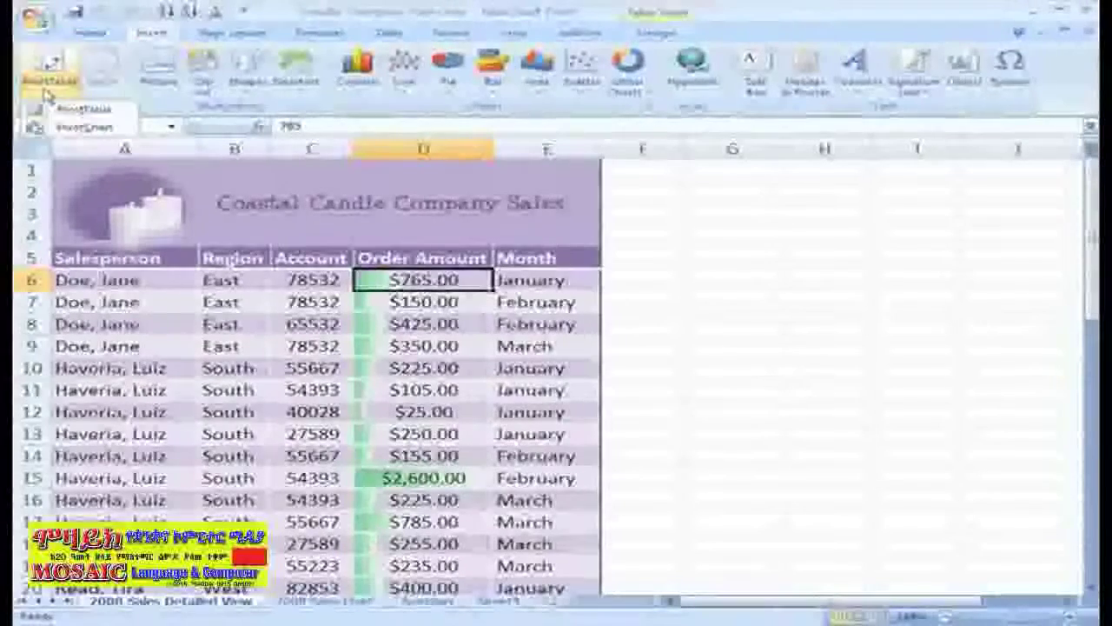
click(41, 111)
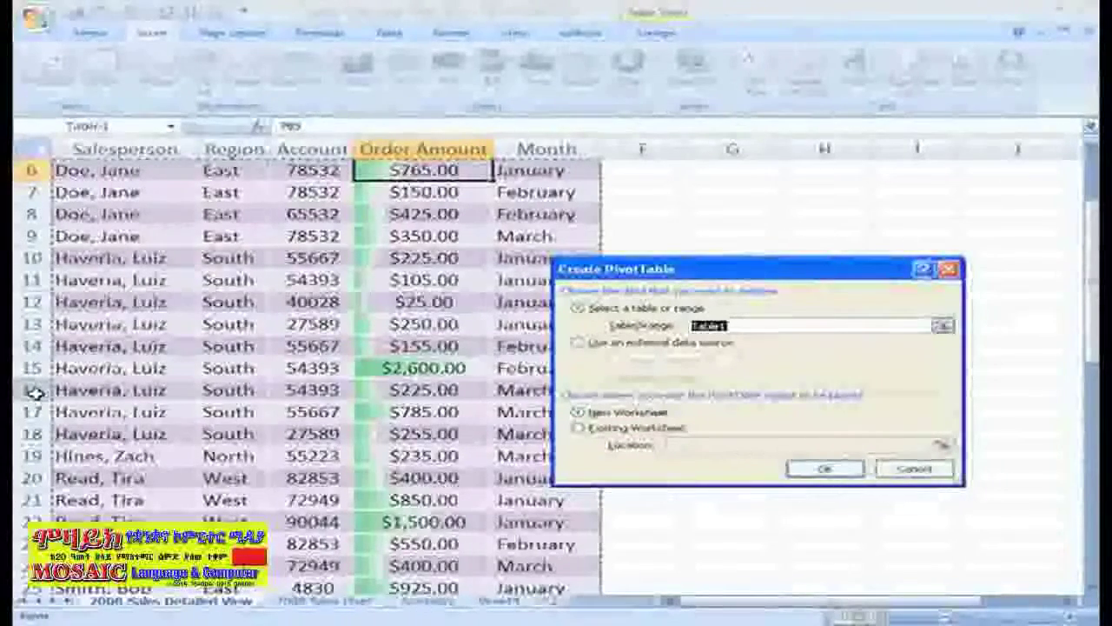
click(826, 470)
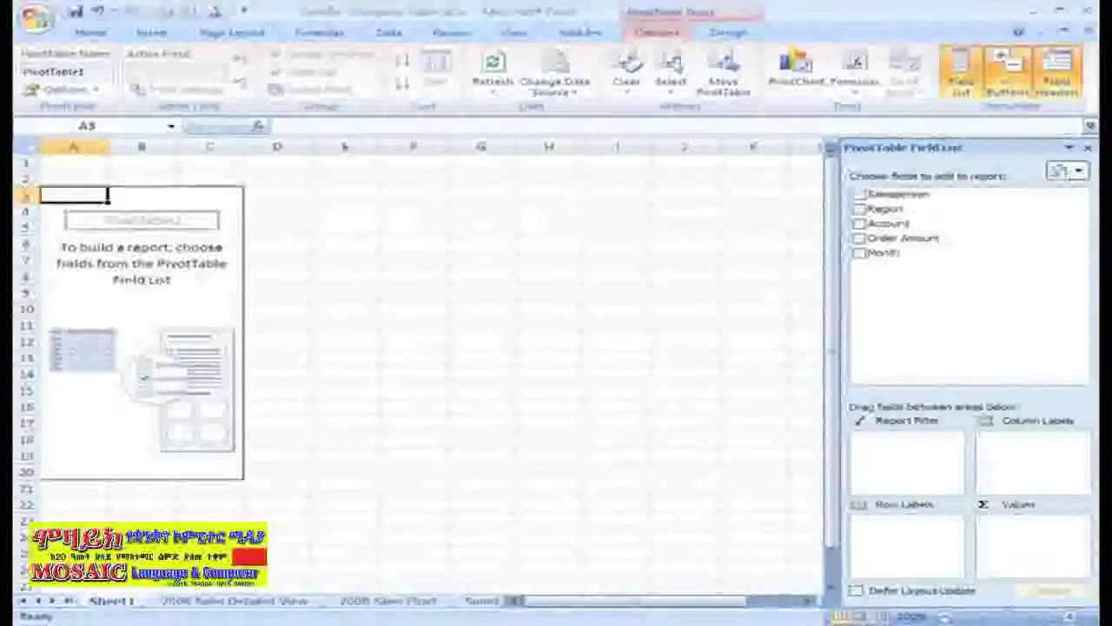
Rename the new worksheet as Pivot Table
double_click(110, 601)
text(Pi)
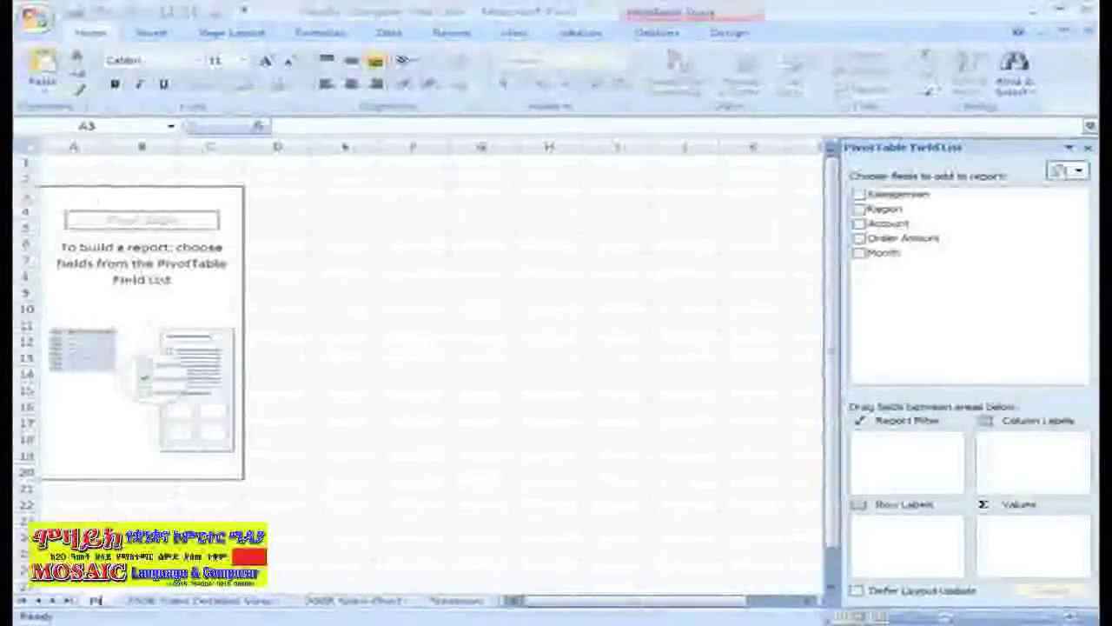
text(vot Table)
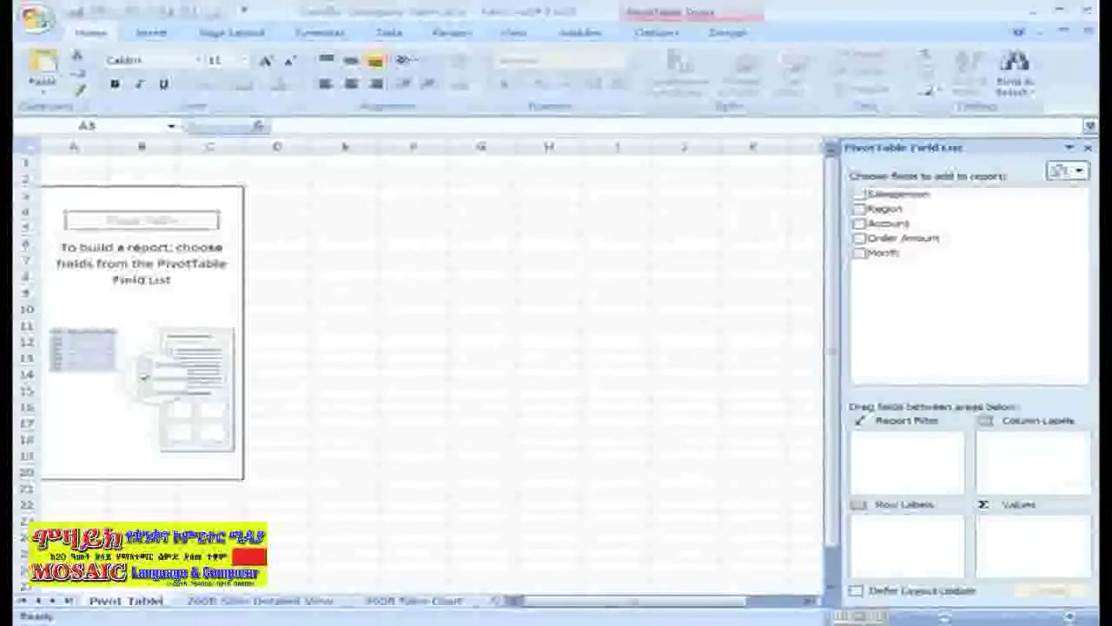
Check the source data on the 2008 Sales Detailed View sheet, and add the Salesperson and Order Amount fields to the pivot table
click(328, 605)
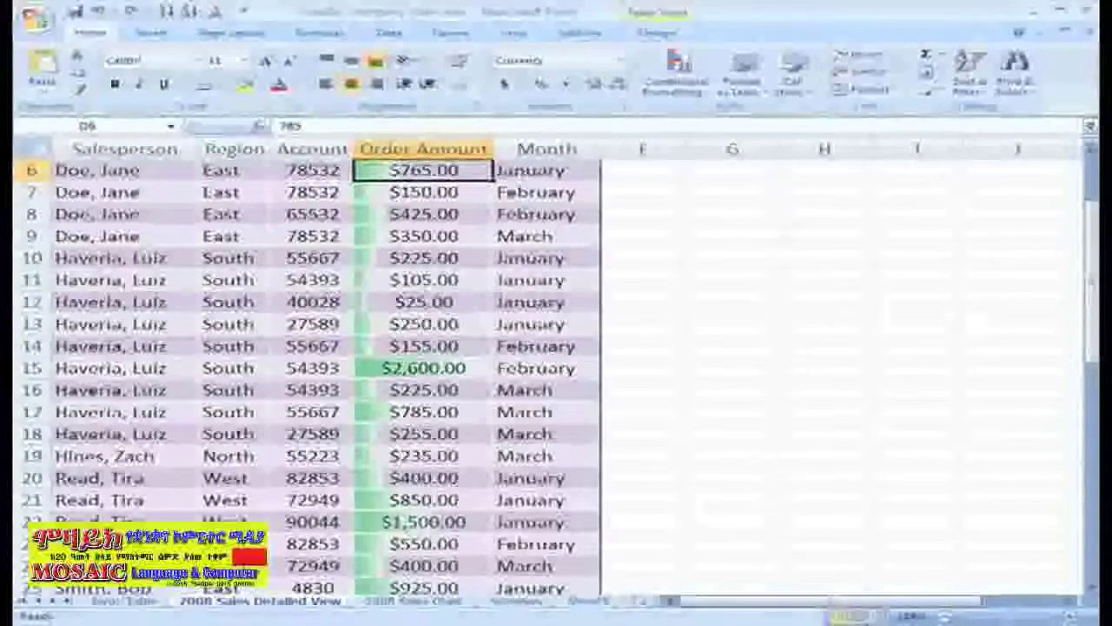
click(130, 600)
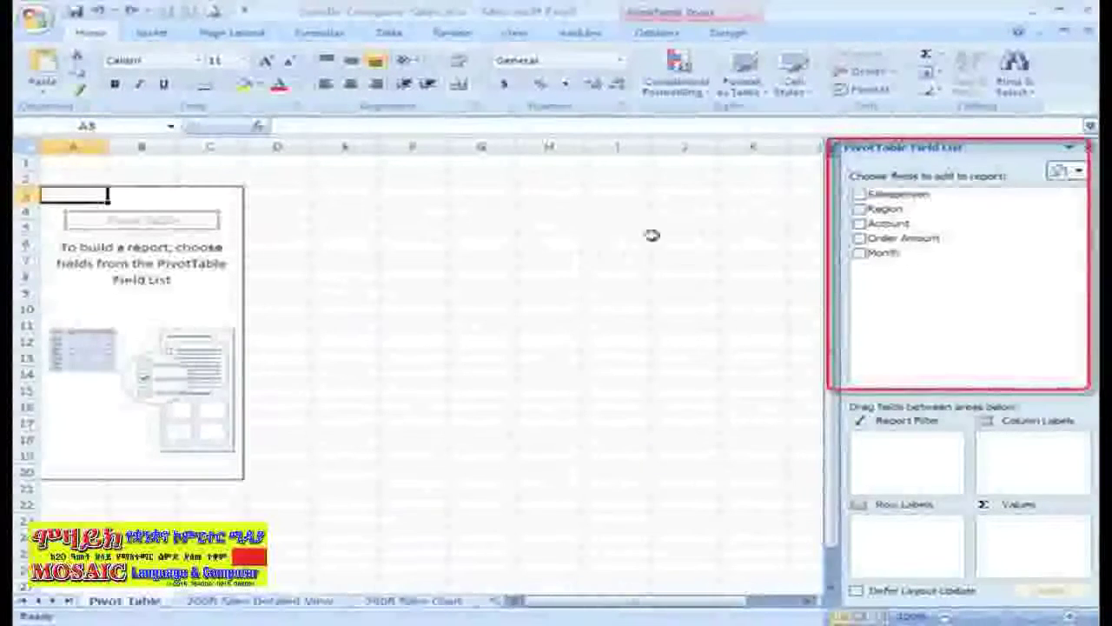
click(859, 196)
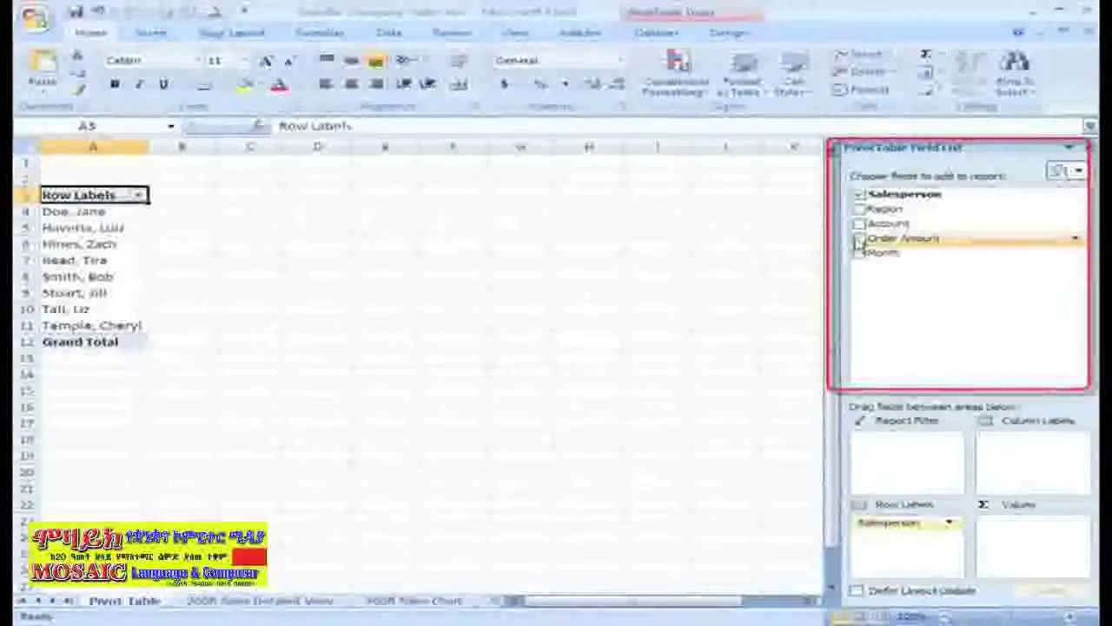
click(859, 239)
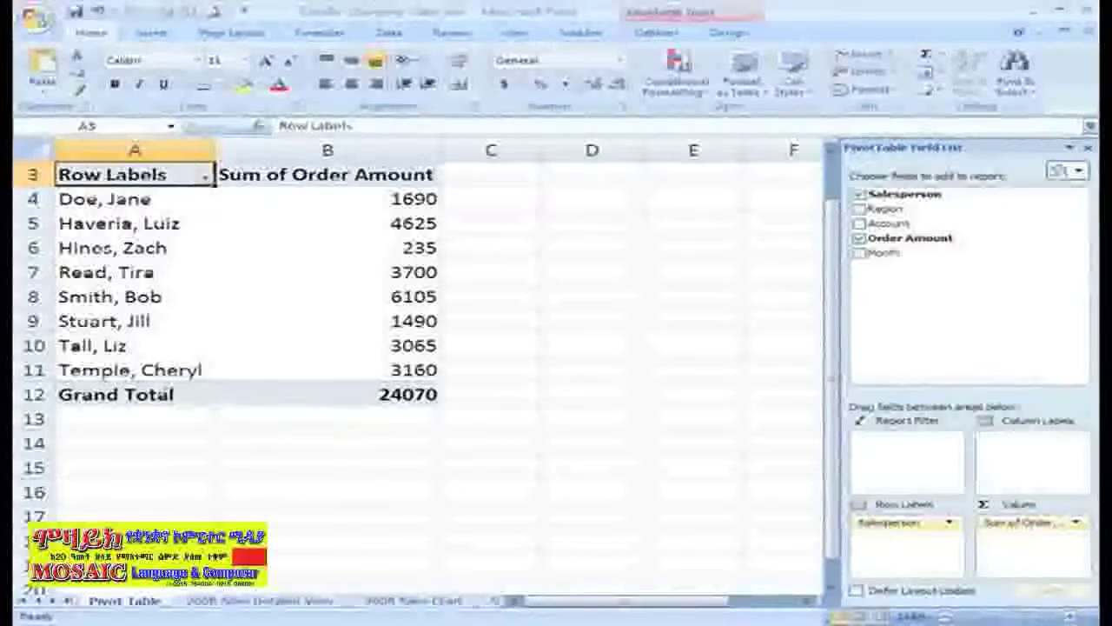
Remove the Order Amount field from the pivot table and add it back
click(397, 174)
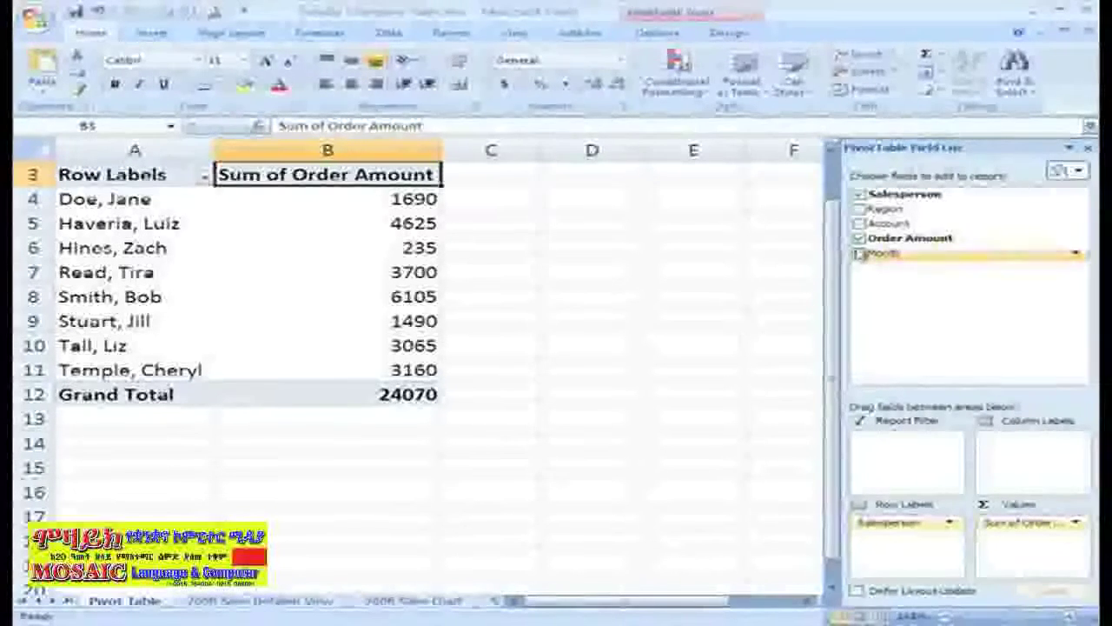
click(860, 240)
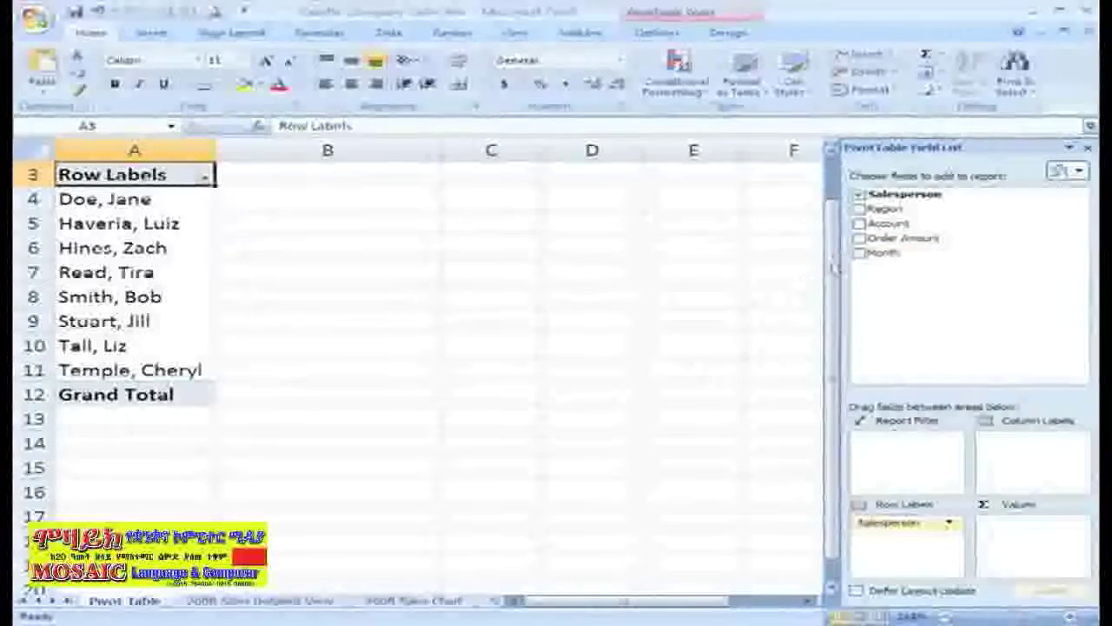
click(860, 240)
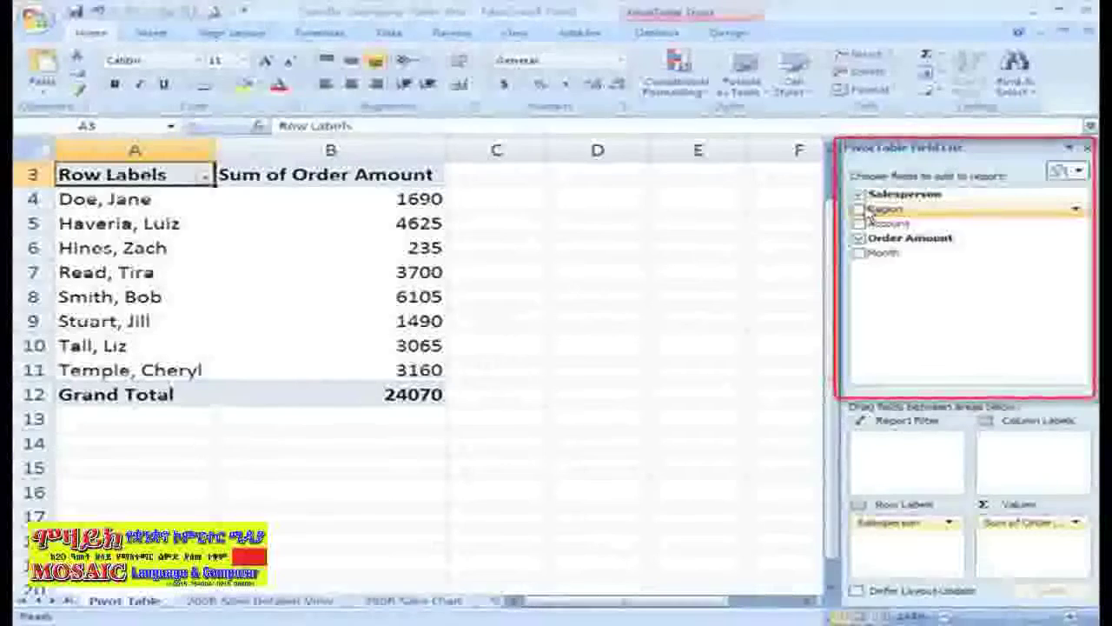
Add the Region field to the pivot table and place it in the report filter area
click(862, 210)
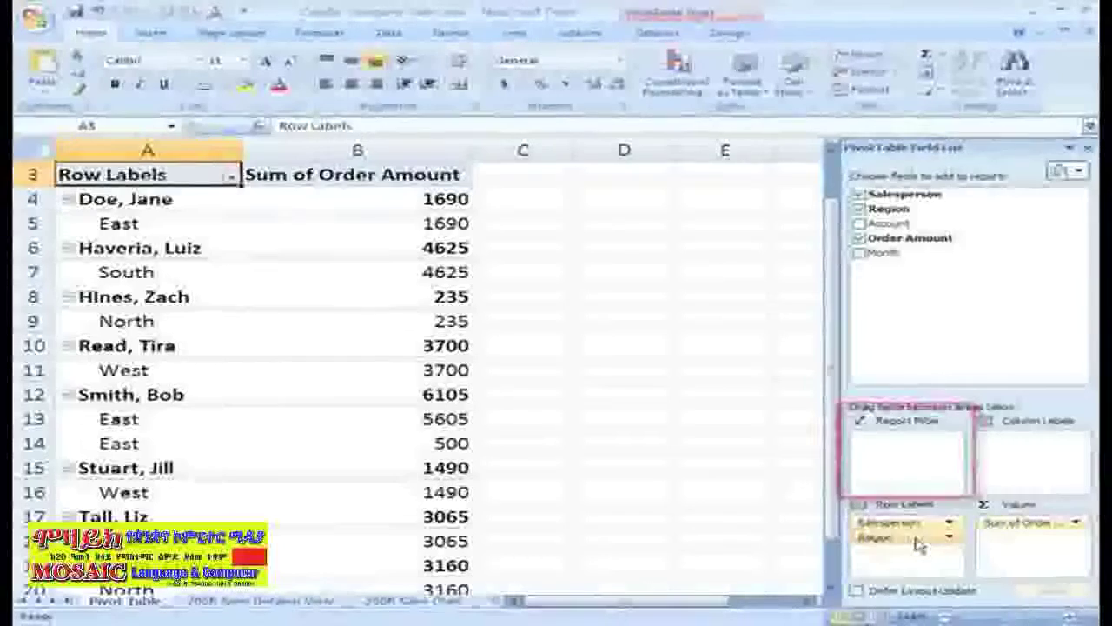
drag(916, 538, 895, 439)
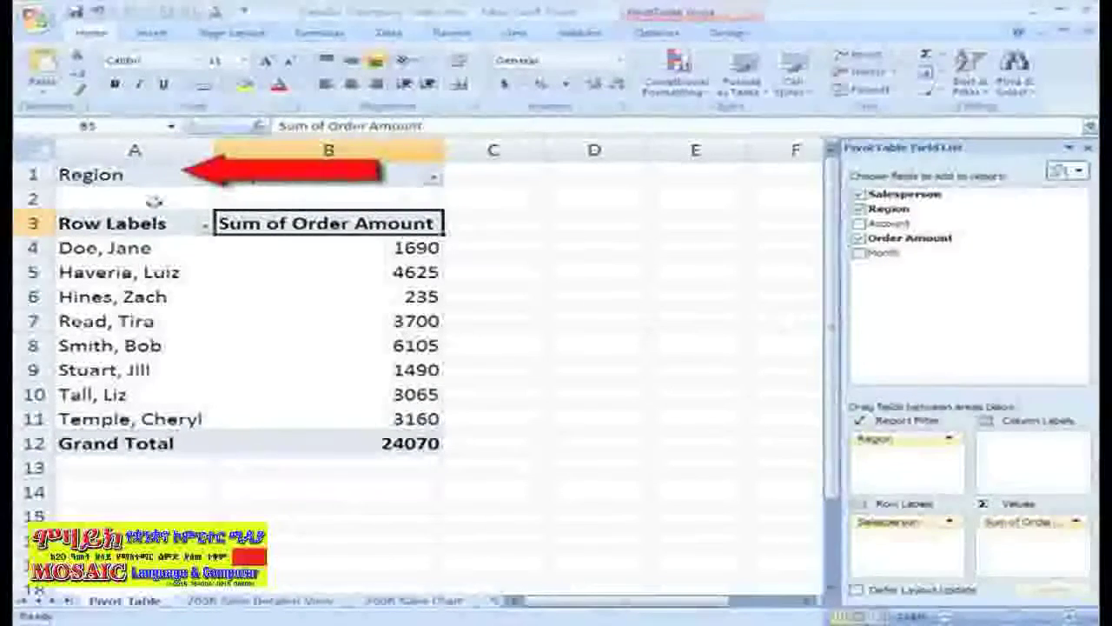
click(141, 174)
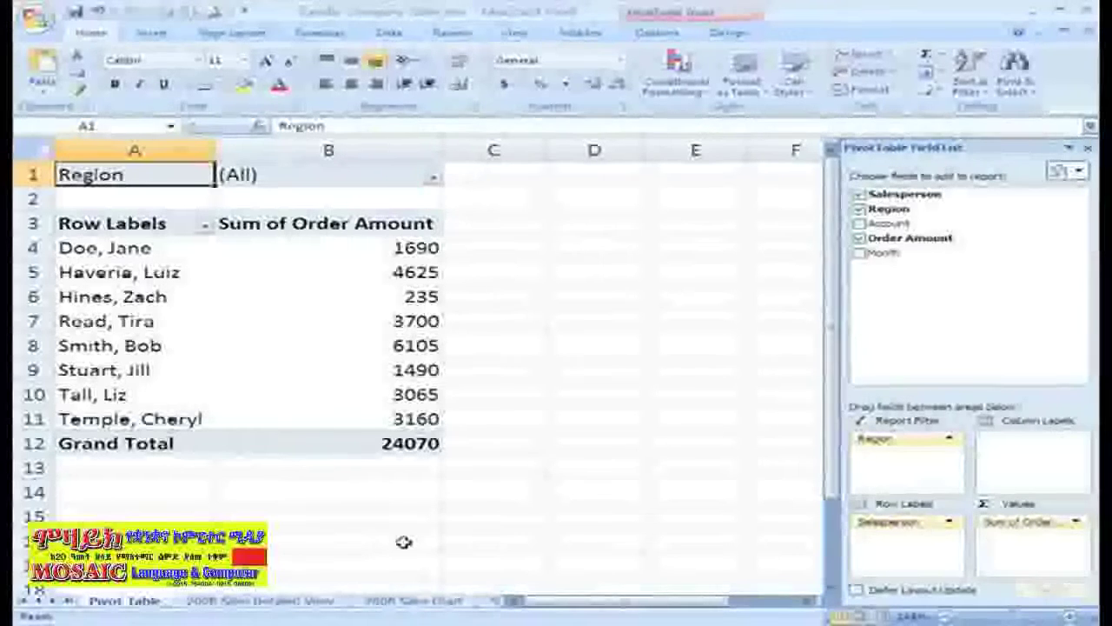
Filter the report by multiple regions, including only West and the first East entry
click(435, 179)
click(275, 261)
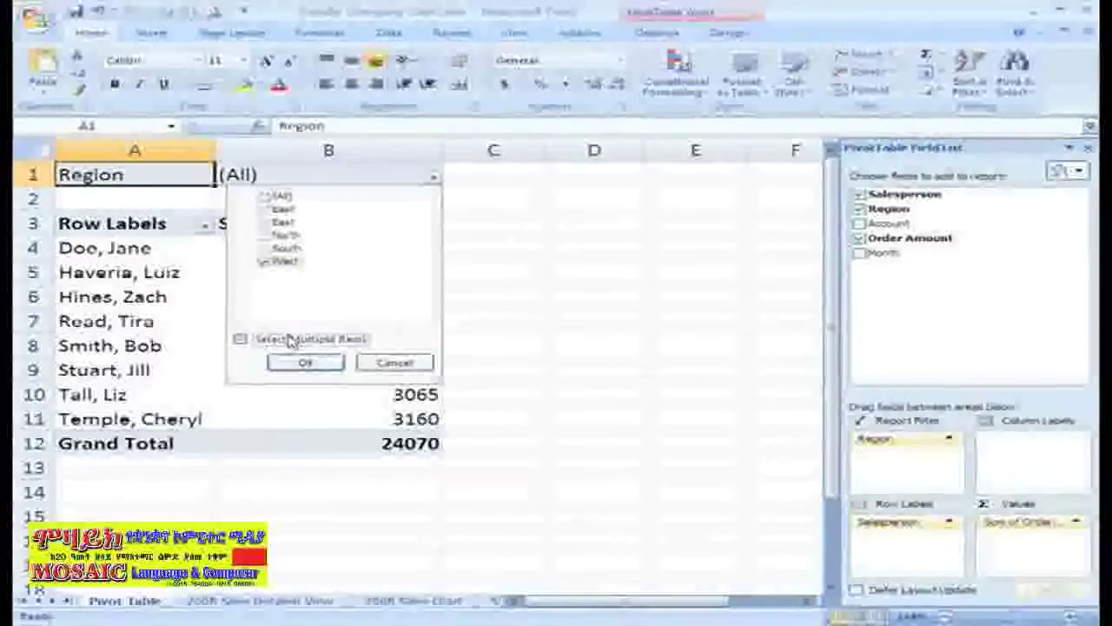
click(342, 338)
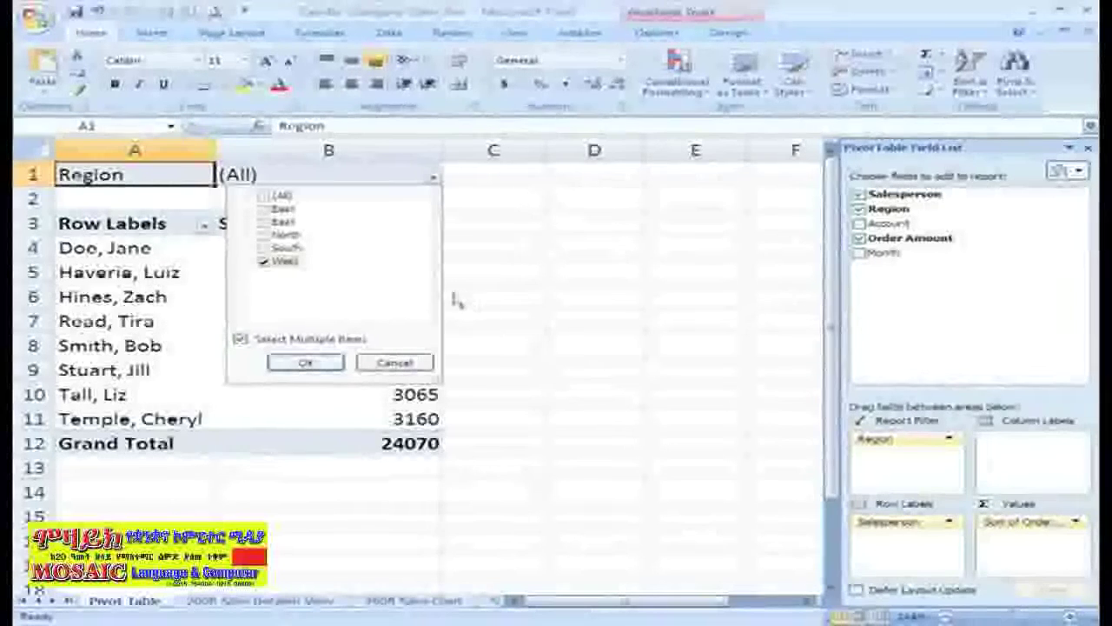
click(265, 210)
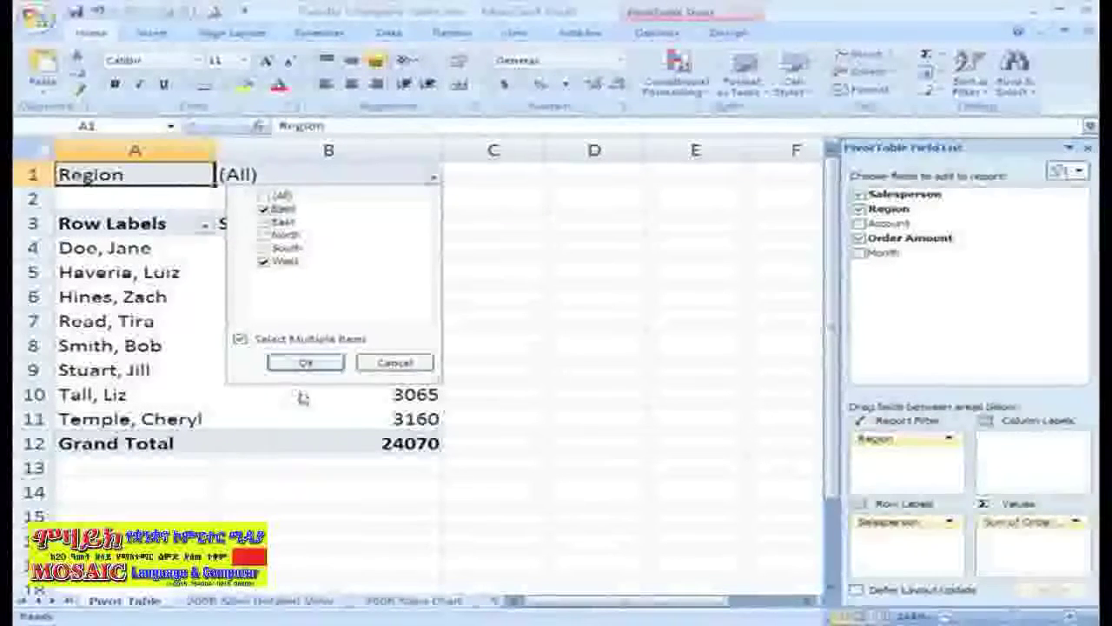
click(308, 365)
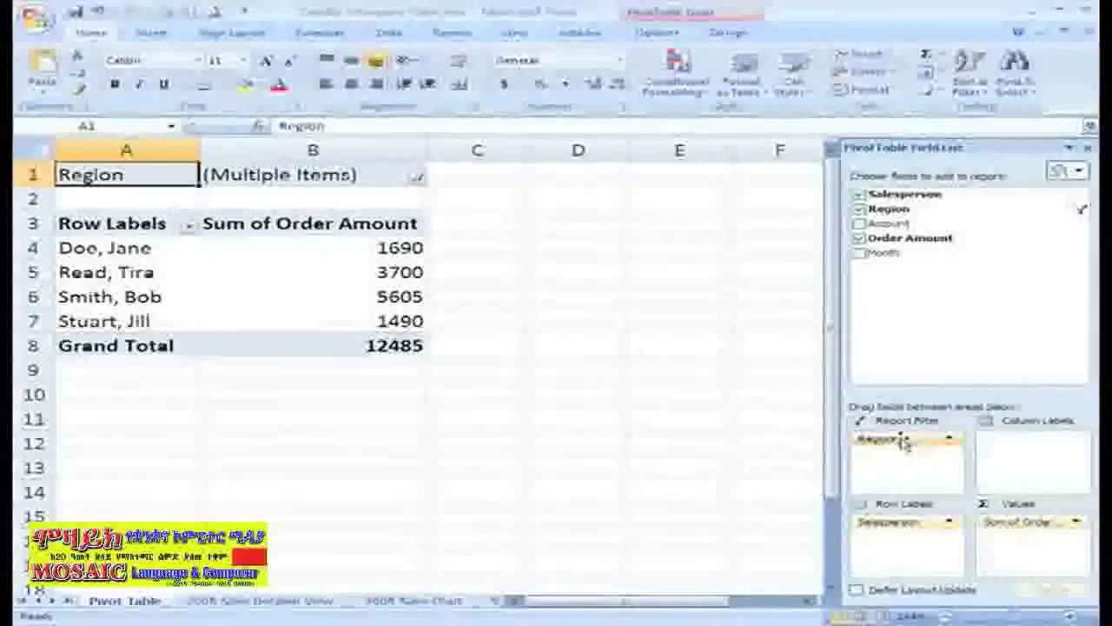
Try the Region field in the column labels and values areas, and return it to the report filter
drag(904, 438, 1038, 437)
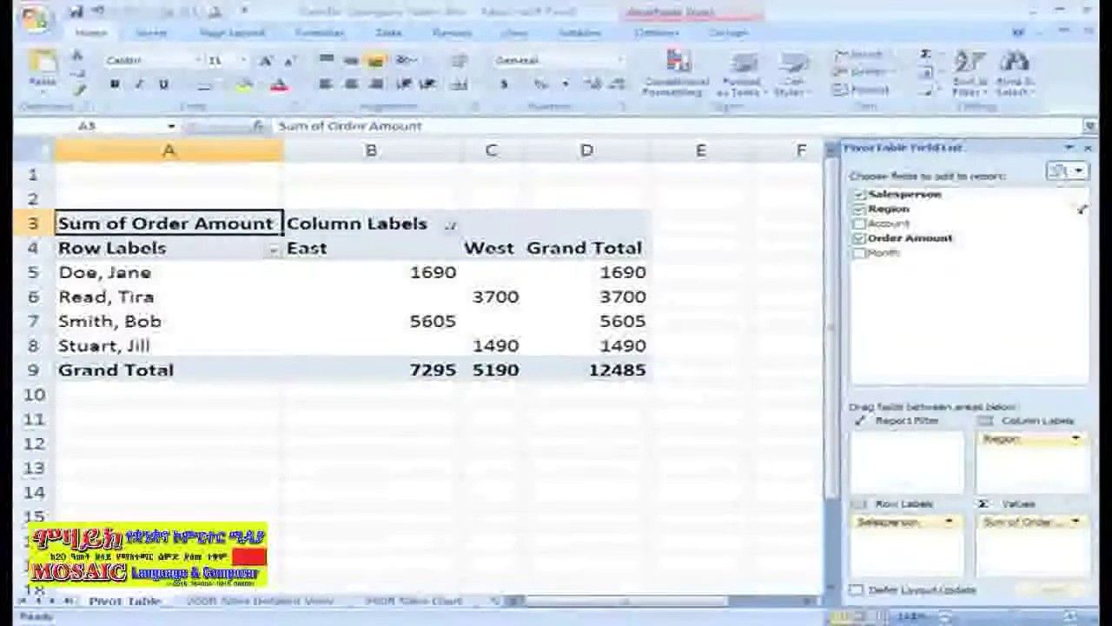
drag(1030, 439, 1015, 543)
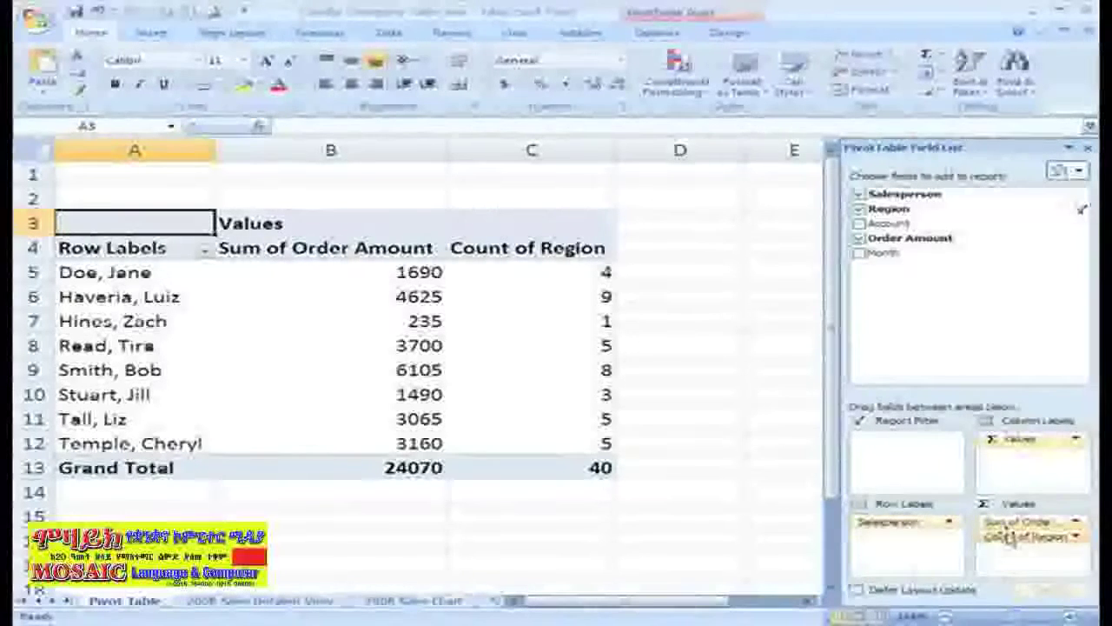
drag(1013, 543, 856, 445)
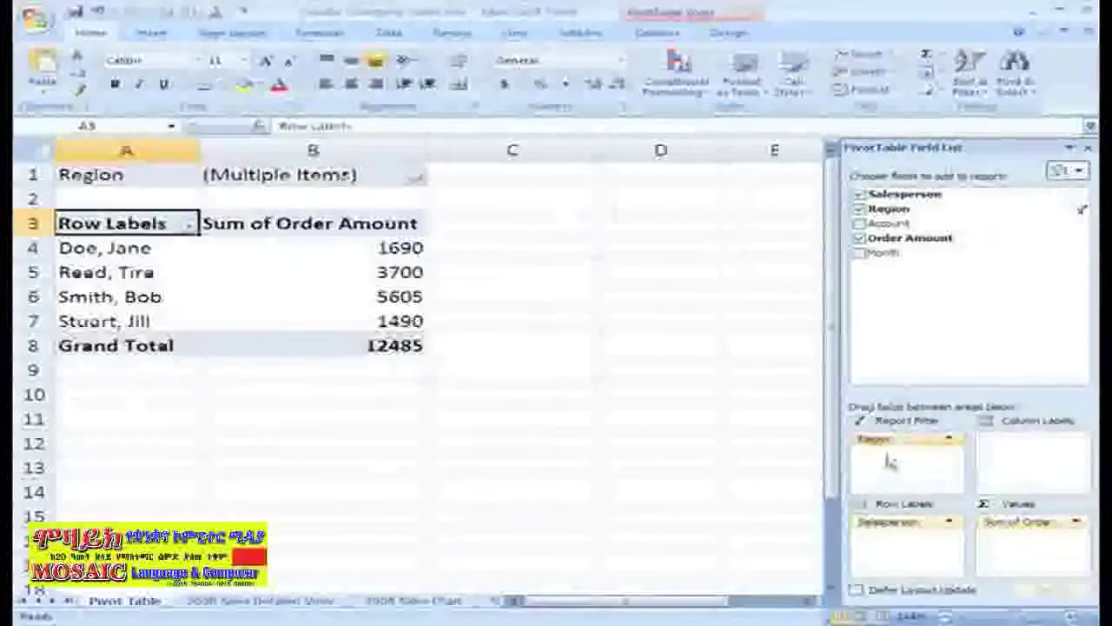
Move the Salesperson field from the rows to the columns of the pivot table
click(210, 247)
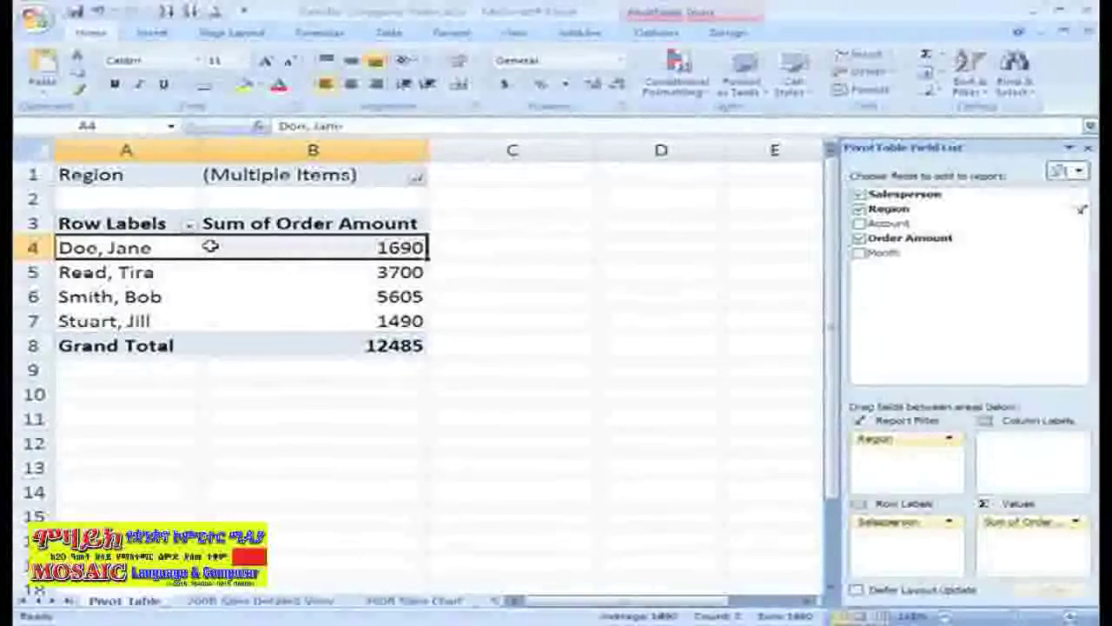
right_click(154, 249)
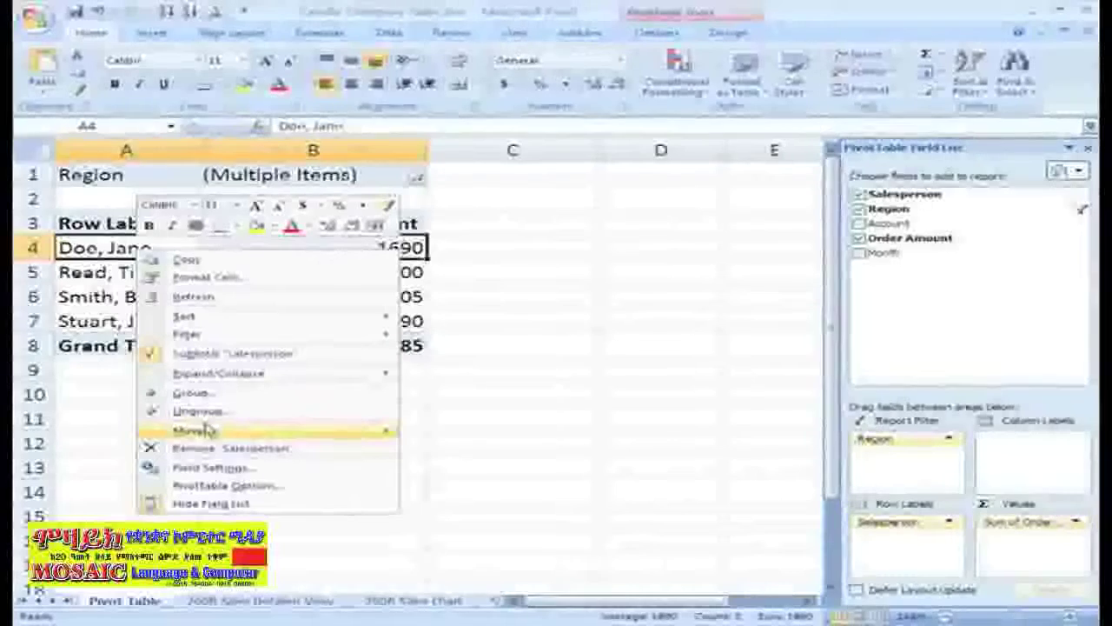
mouse_move(208, 429)
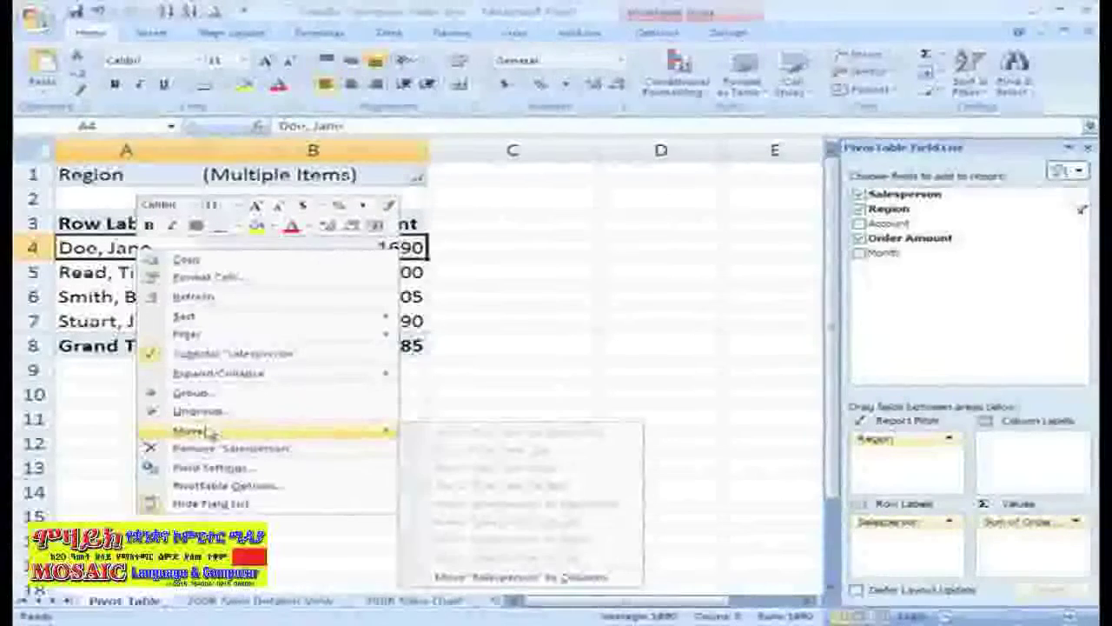
click(542, 581)
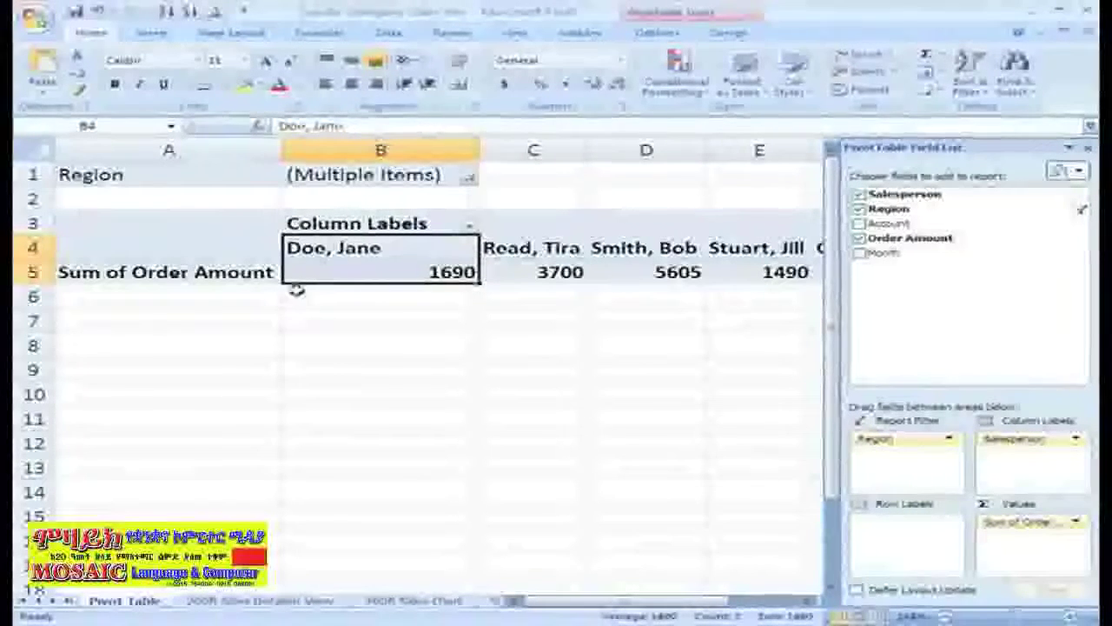
Move the Salesperson field from the columns back to the rows
right_click(372, 251)
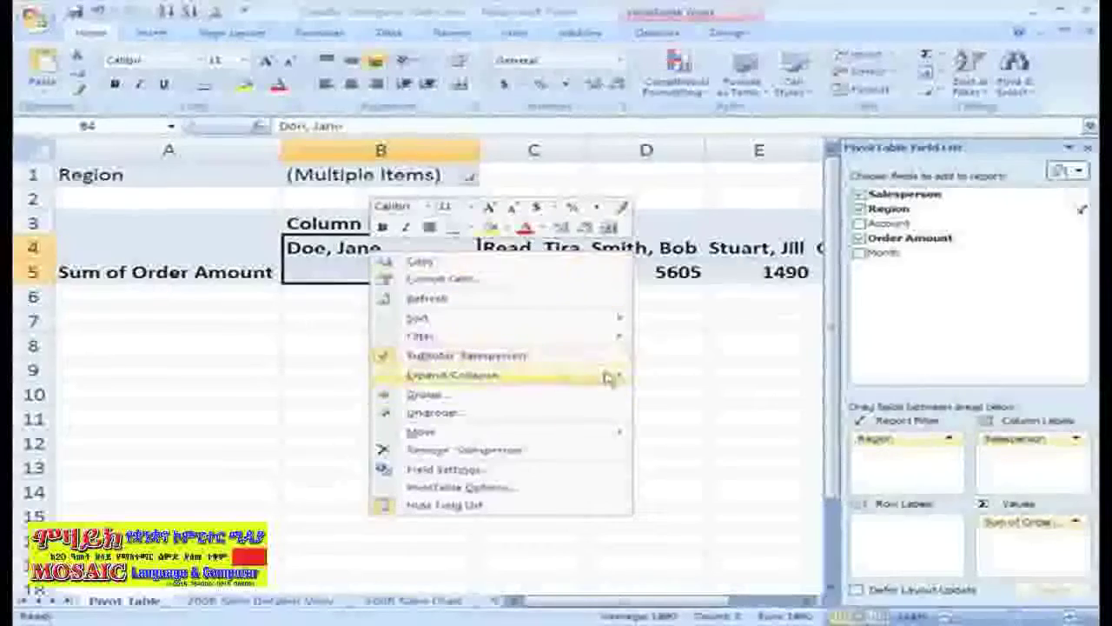
mouse_move(614, 432)
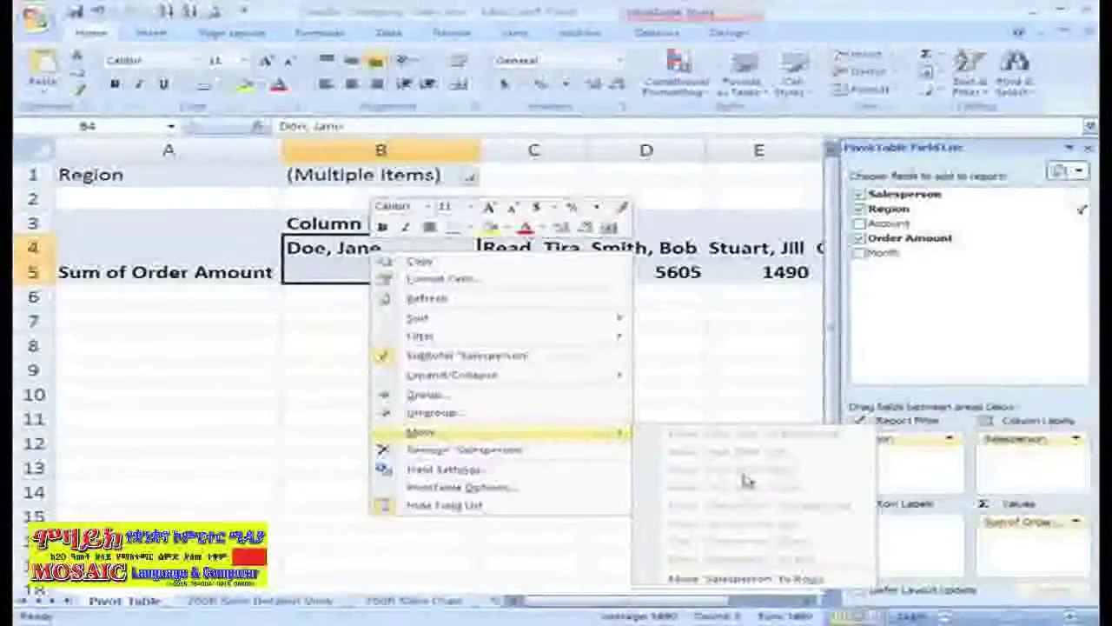
click(765, 579)
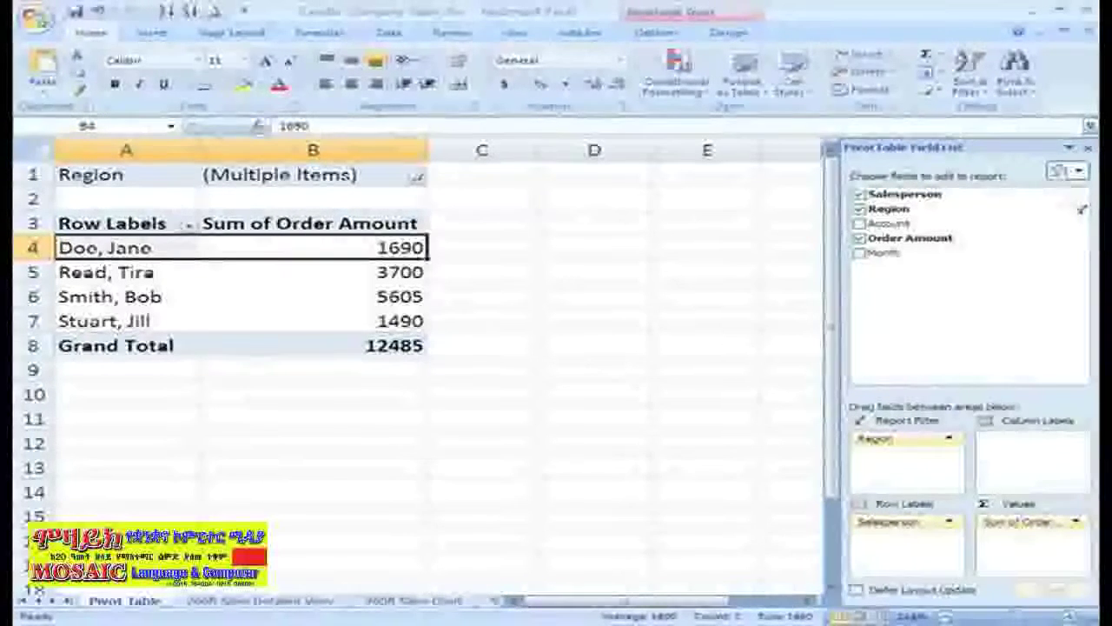
Set the Region field's subtotals to Custom with the Count function in its field settings
click(650, 33)
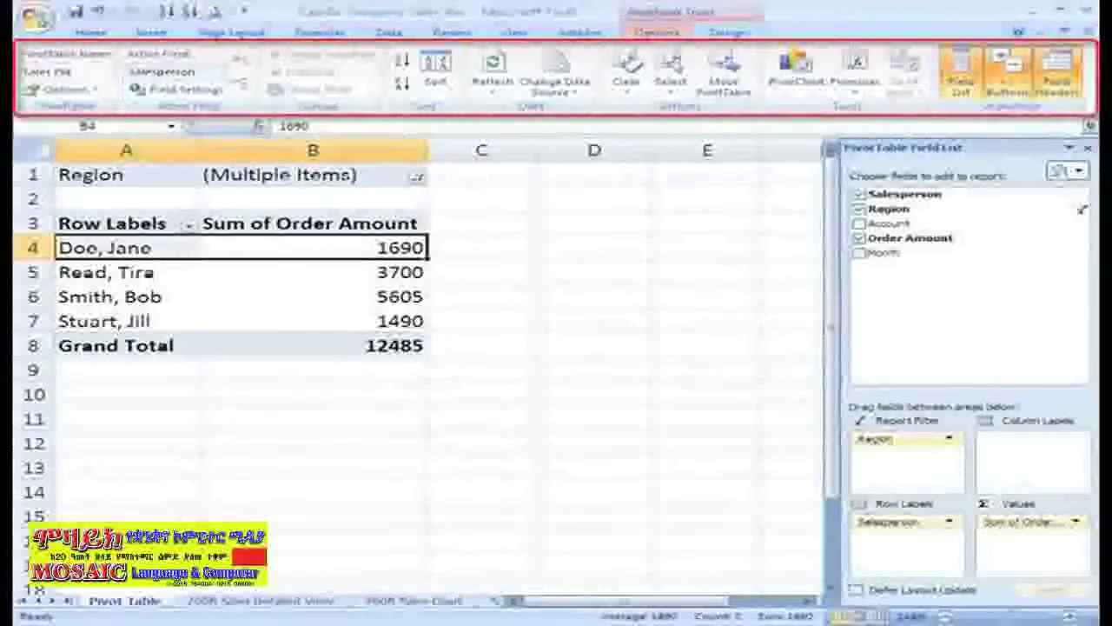
click(91, 174)
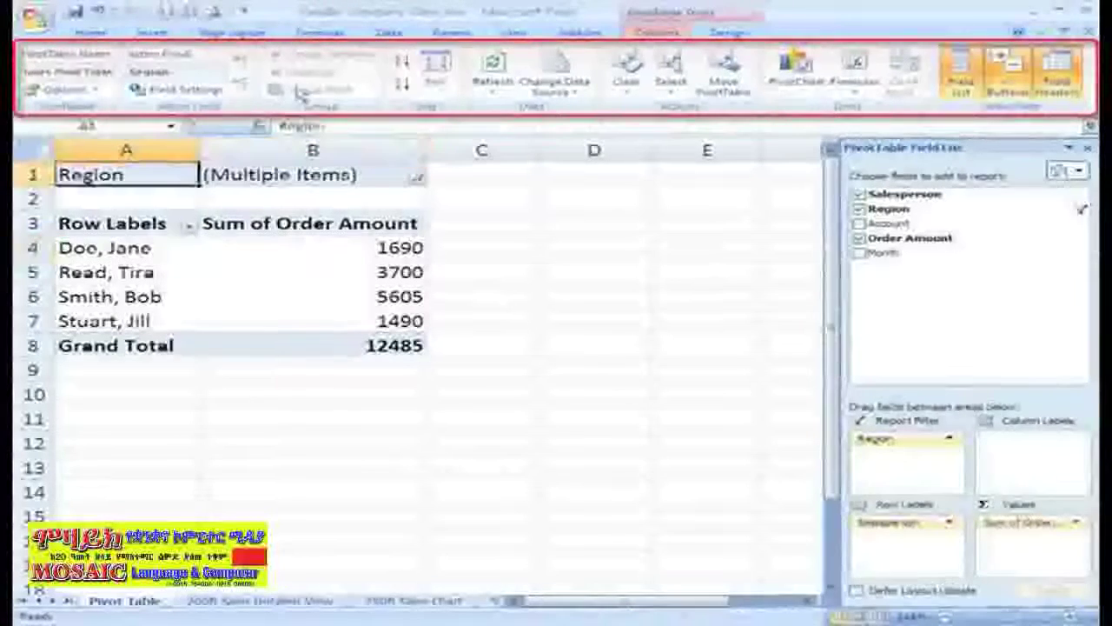
click(208, 91)
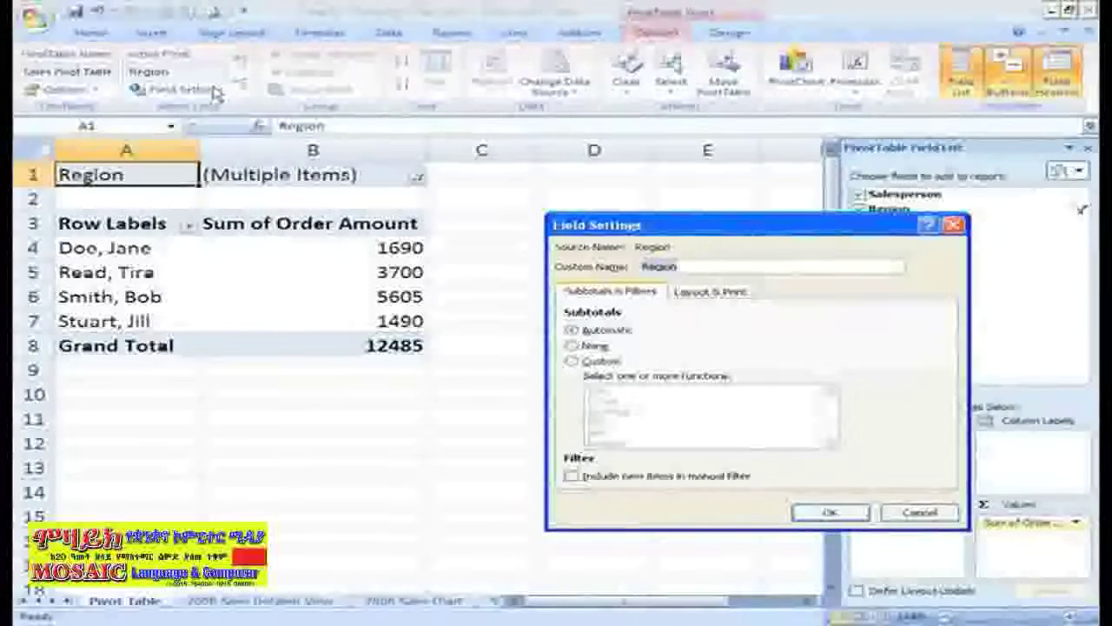
click(572, 361)
click(589, 402)
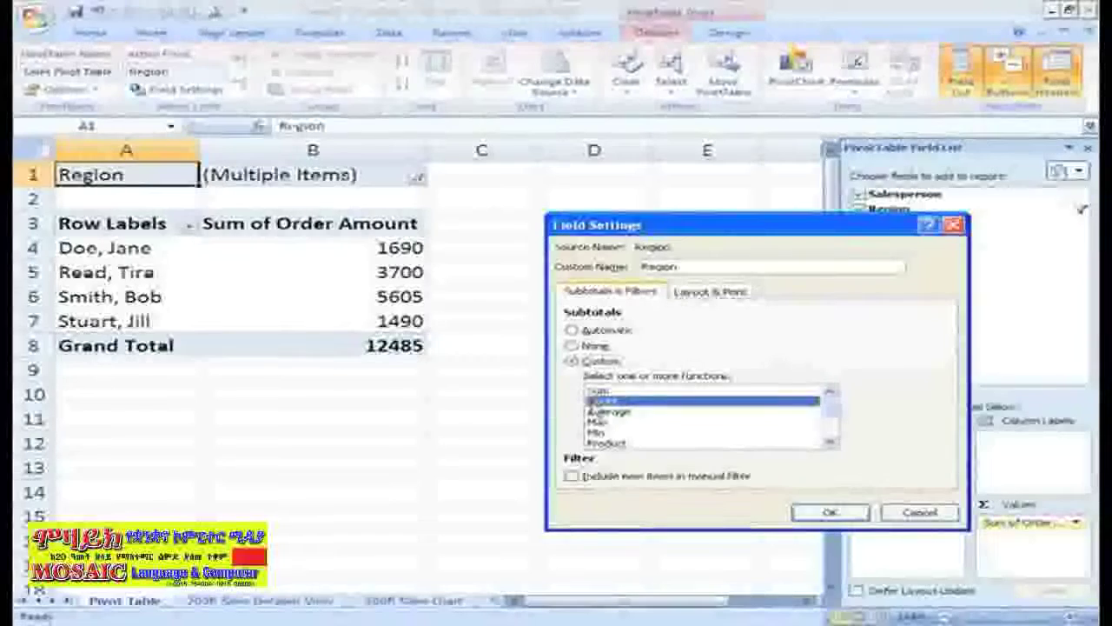
key(Return)
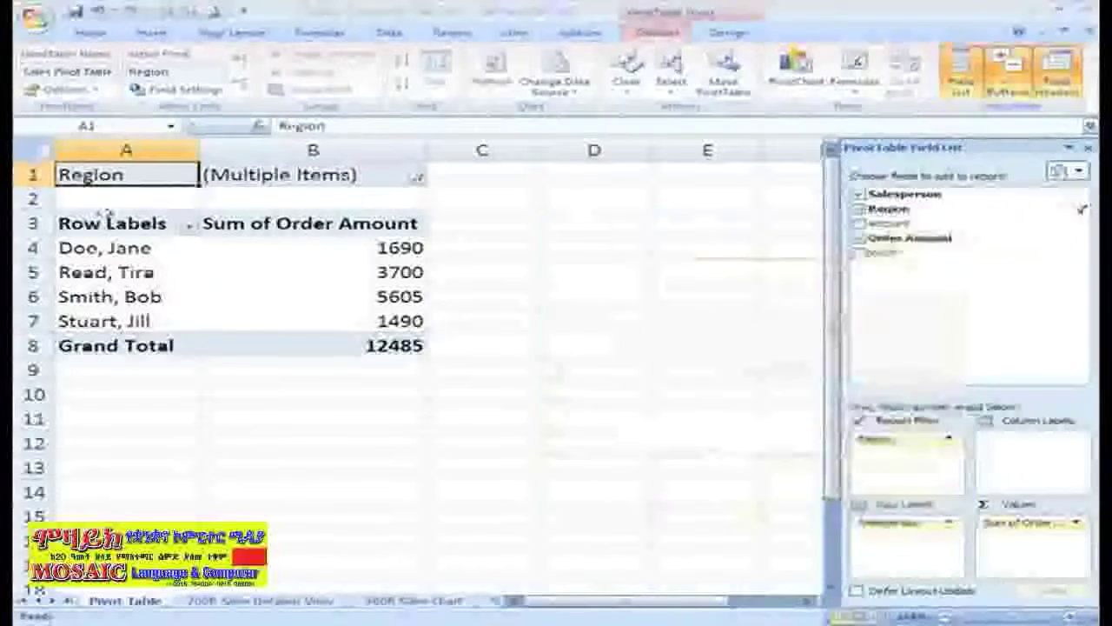
Sort the salespeople in the pivot table's row labels in descending order, Z to A
click(109, 219)
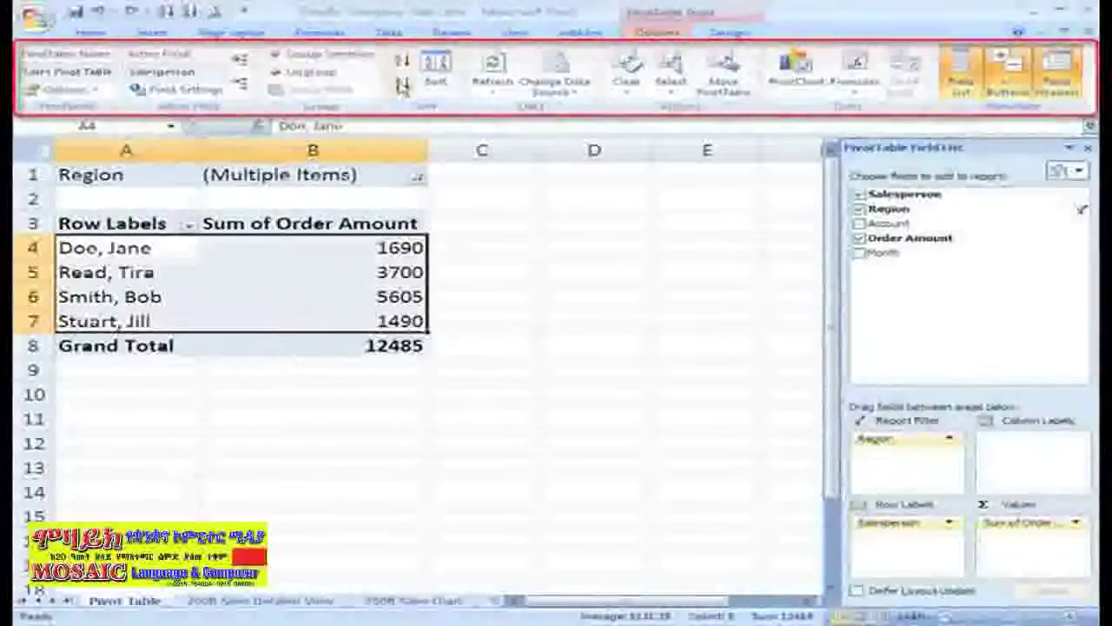
click(401, 87)
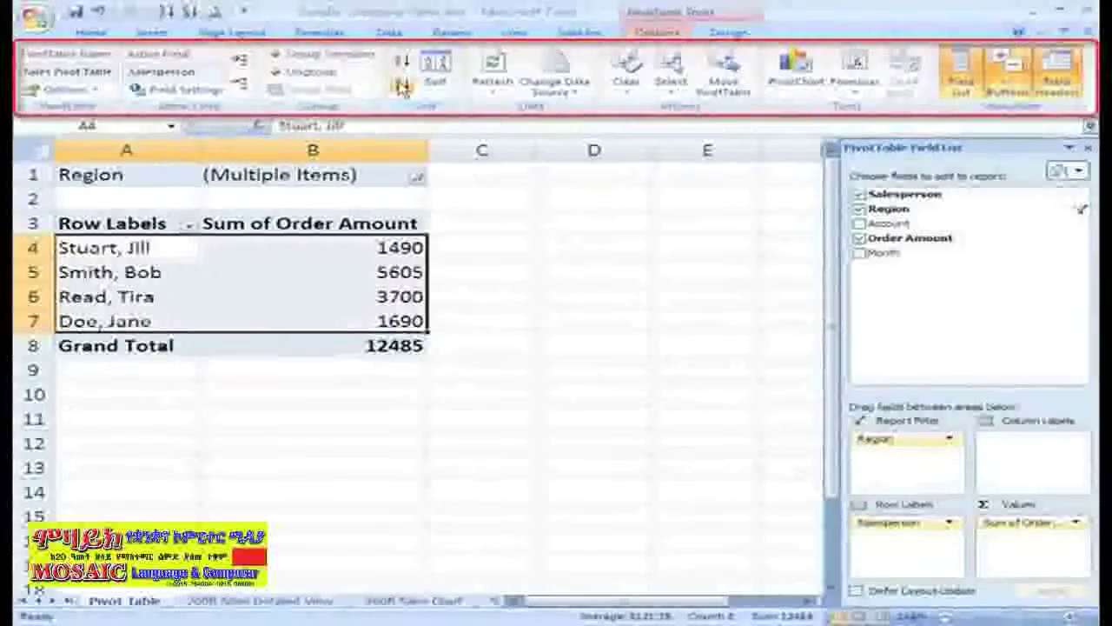
Try clearing everything from the pivot table, and undo the clearing
click(626, 86)
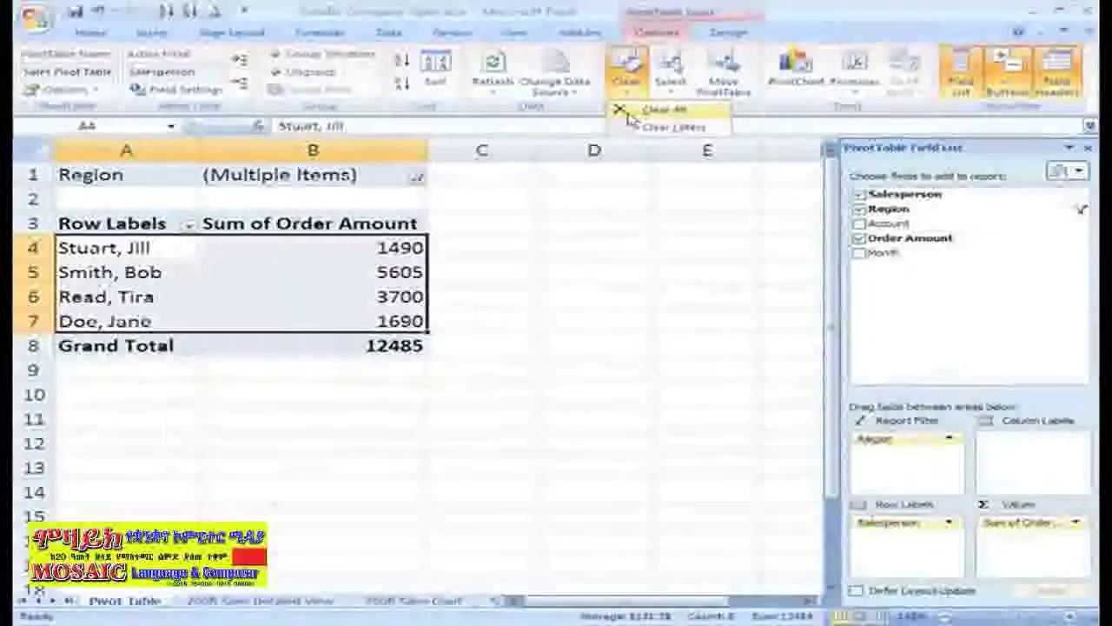
click(631, 115)
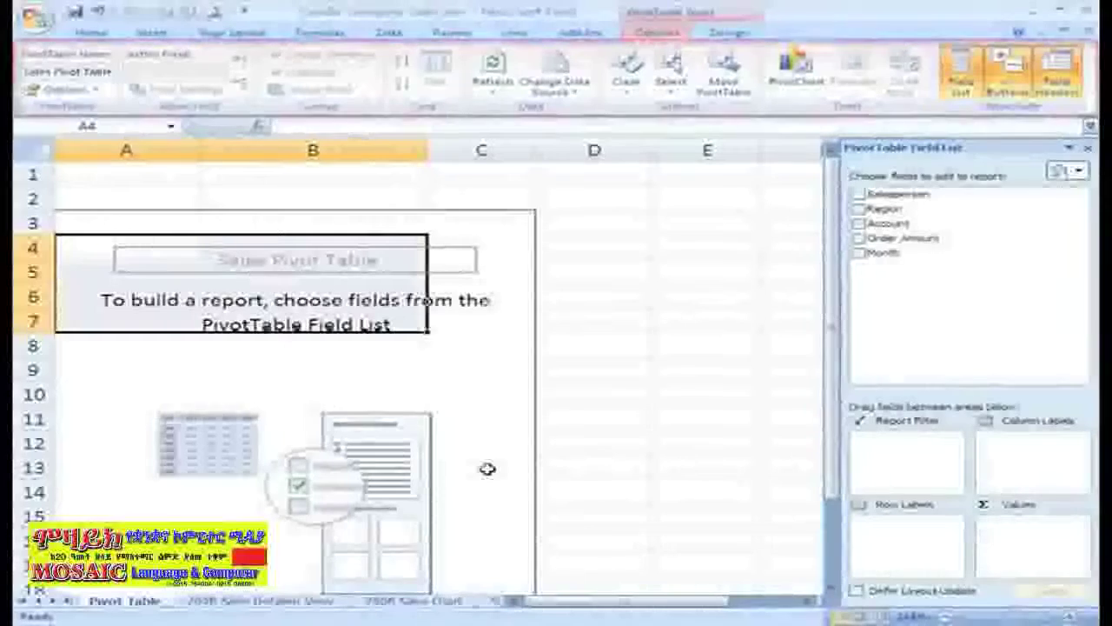
click(97, 13)
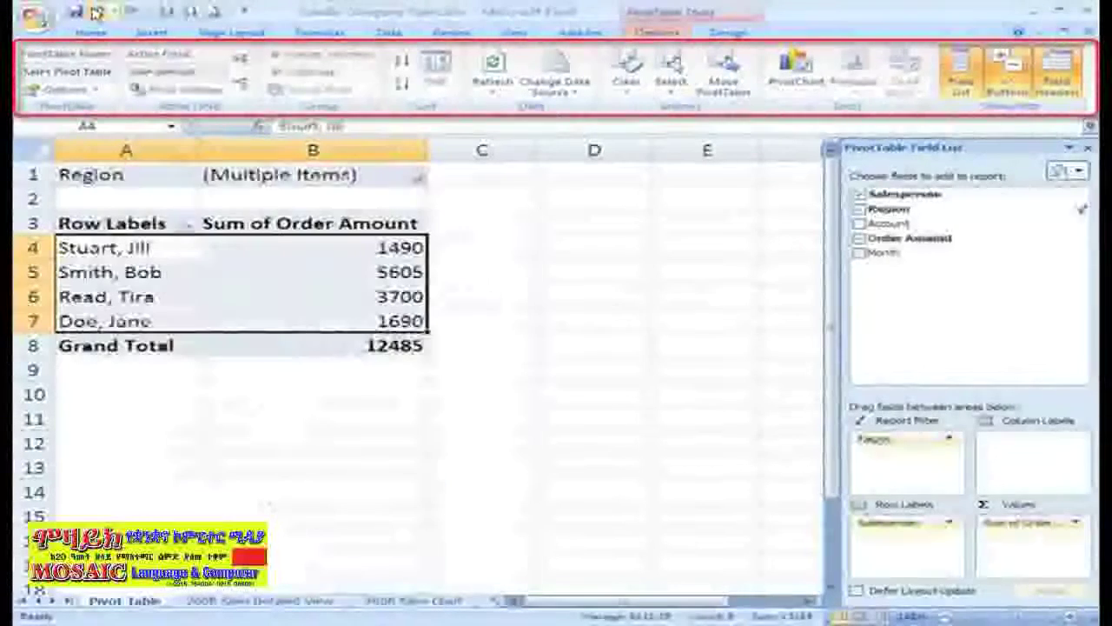
Look at the location options for moving the pivot table, and close them without applying a move
click(713, 85)
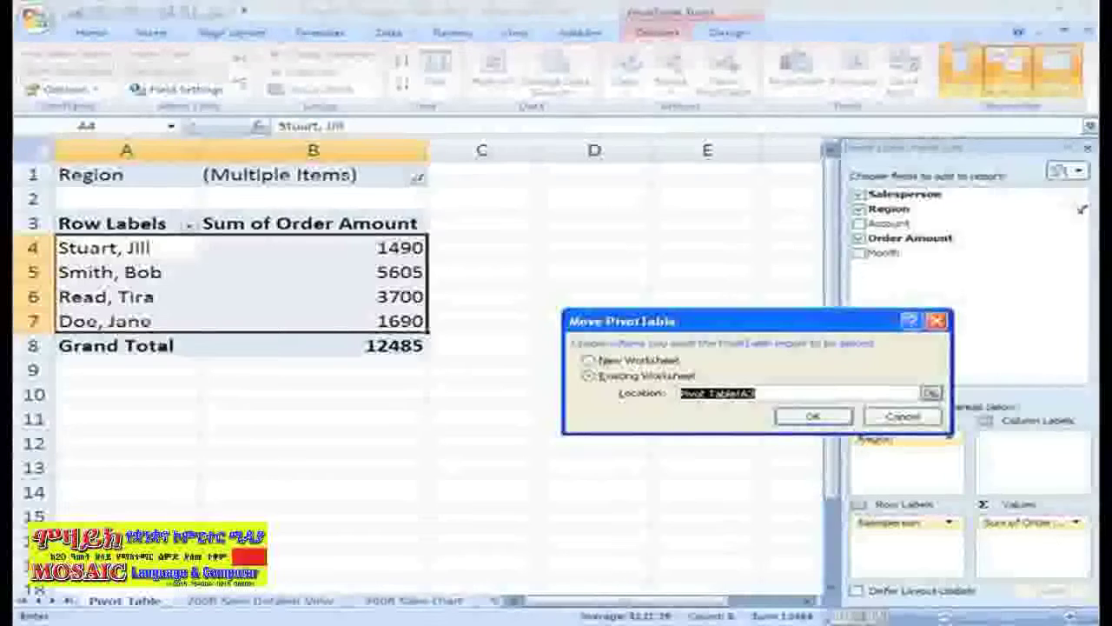
click(900, 417)
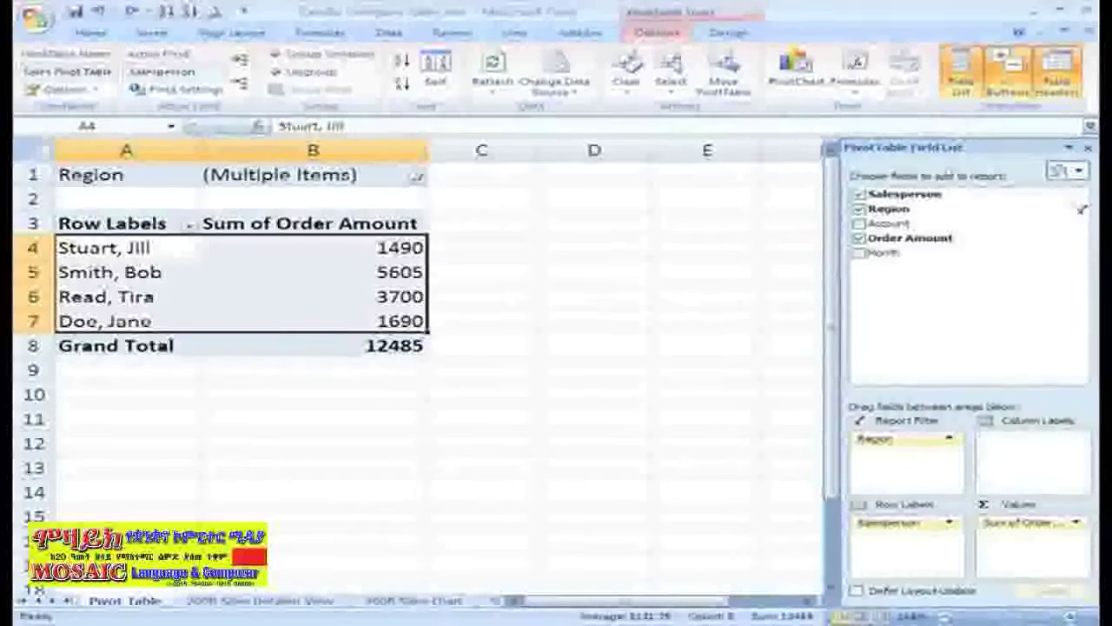
Insert a clustered cylinder PivotChart based on the pivot table
click(795, 78)
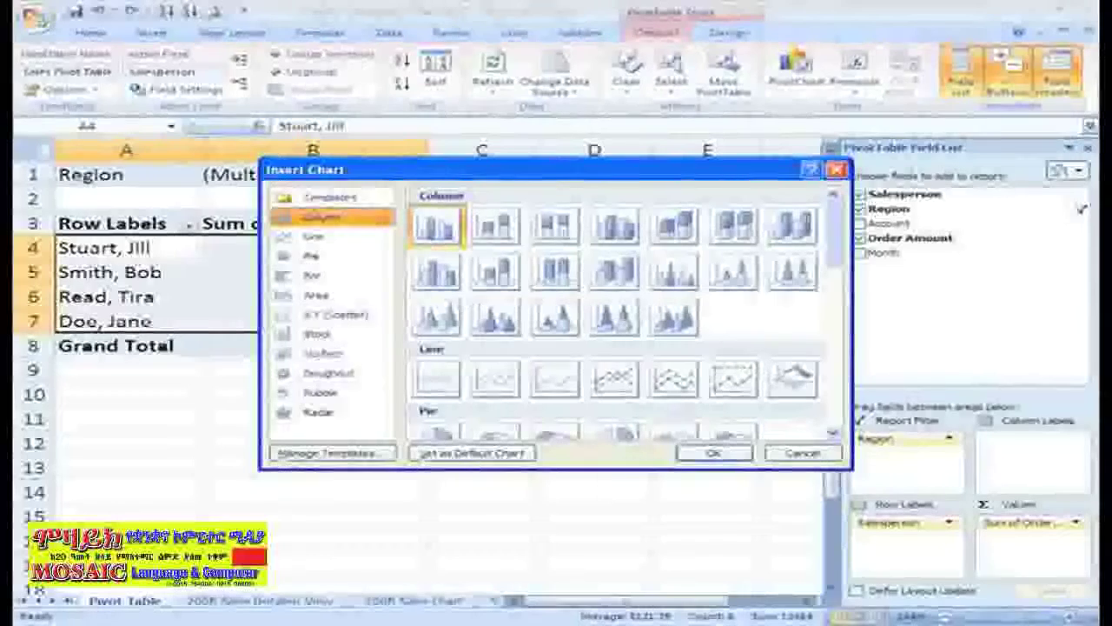
click(432, 276)
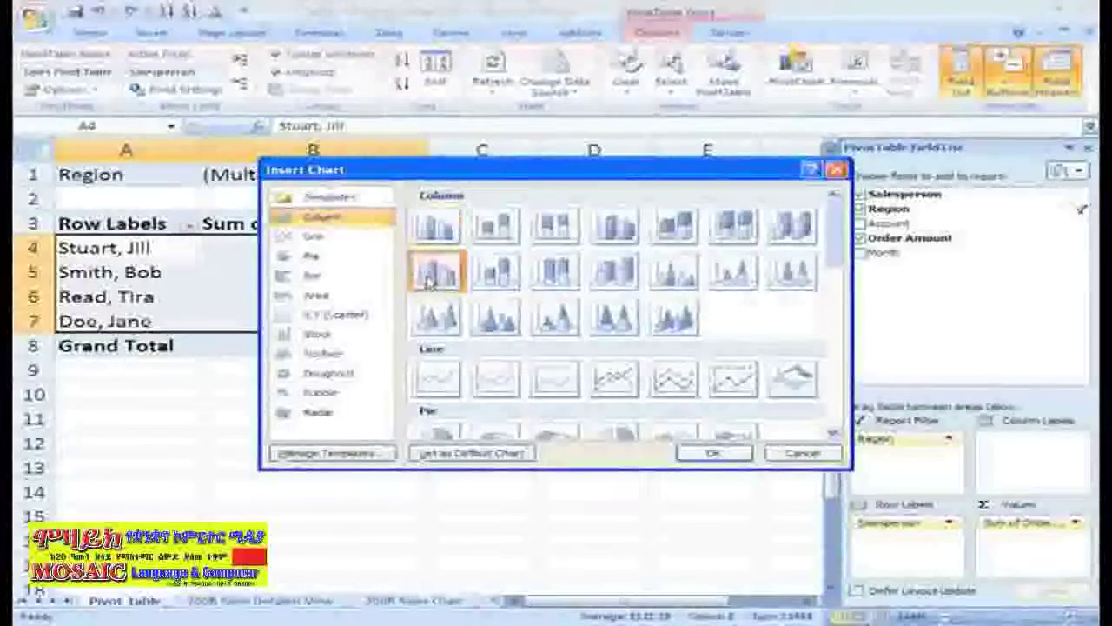
click(732, 457)
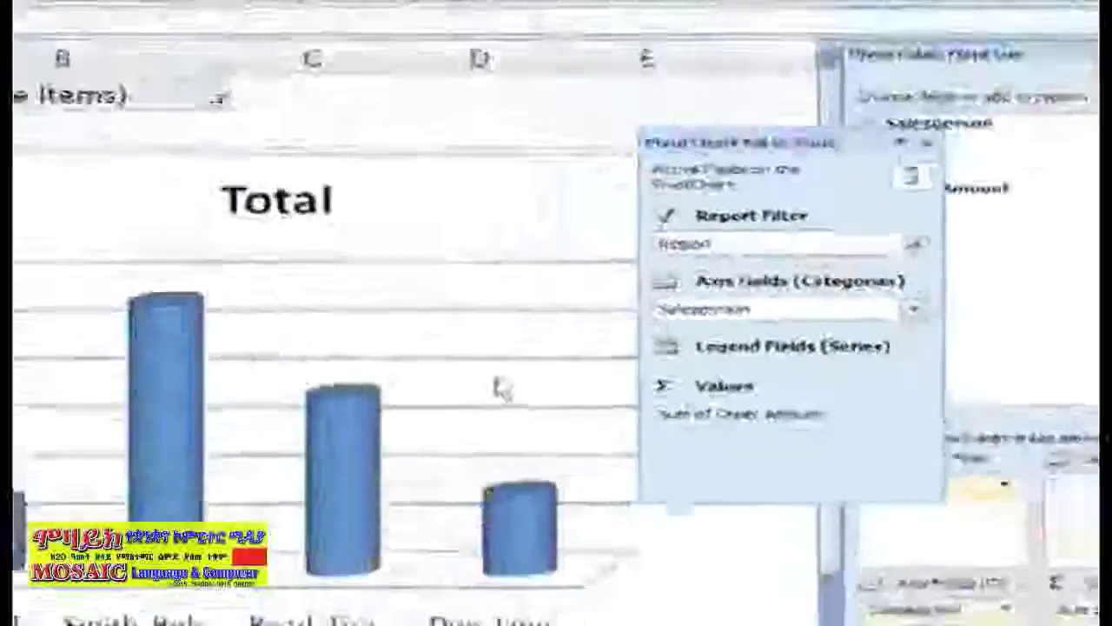
Close the PivotChart Filter Pane and move the chart below the pivot table, starting around row 12
click(927, 142)
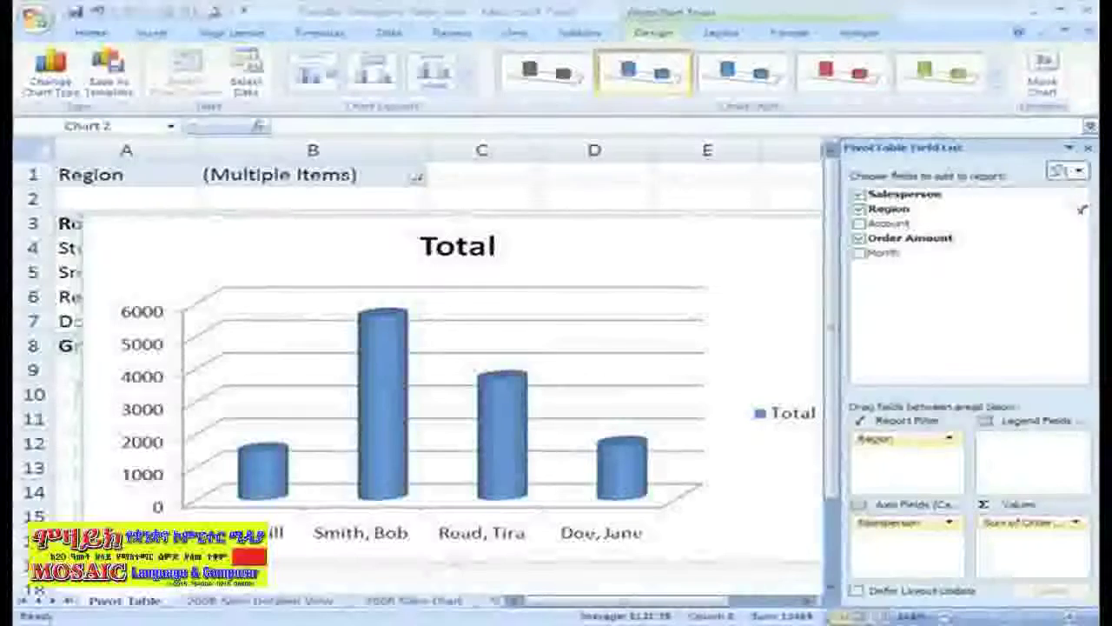
drag(194, 218, 301, 437)
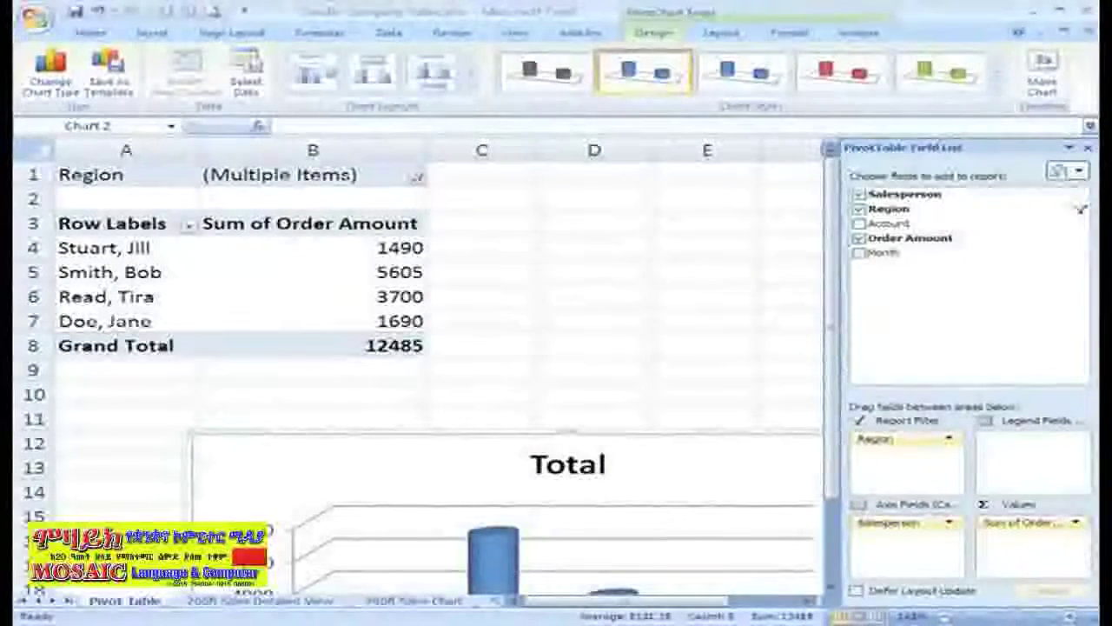